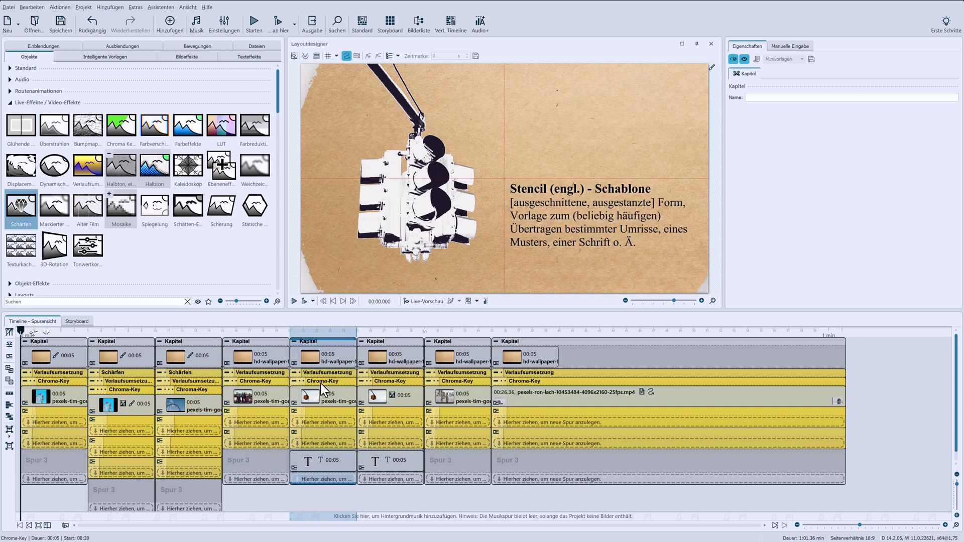
Examine the Chroma-Key and Verlaufsumsetzung effect settings and the paper background images across the example chapters.
click(320, 382)
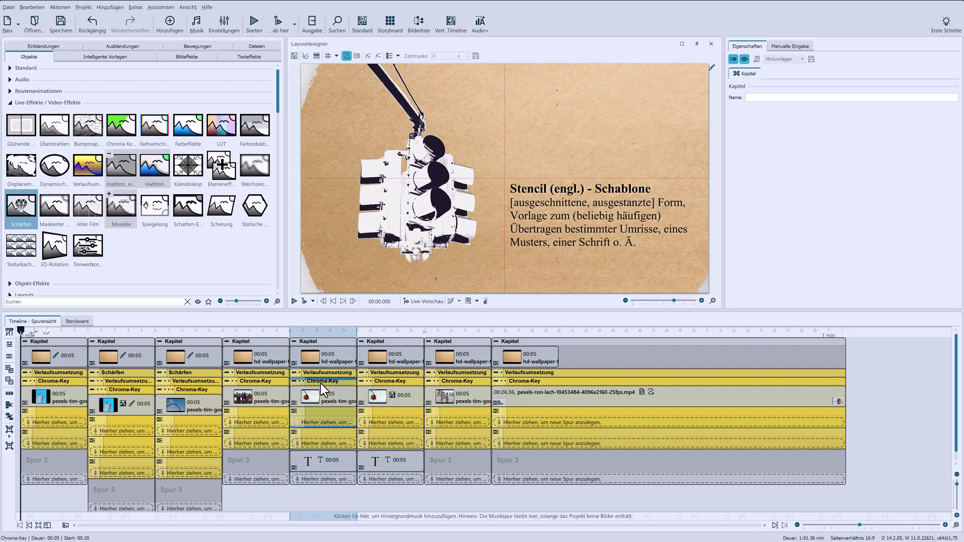
click(320, 382)
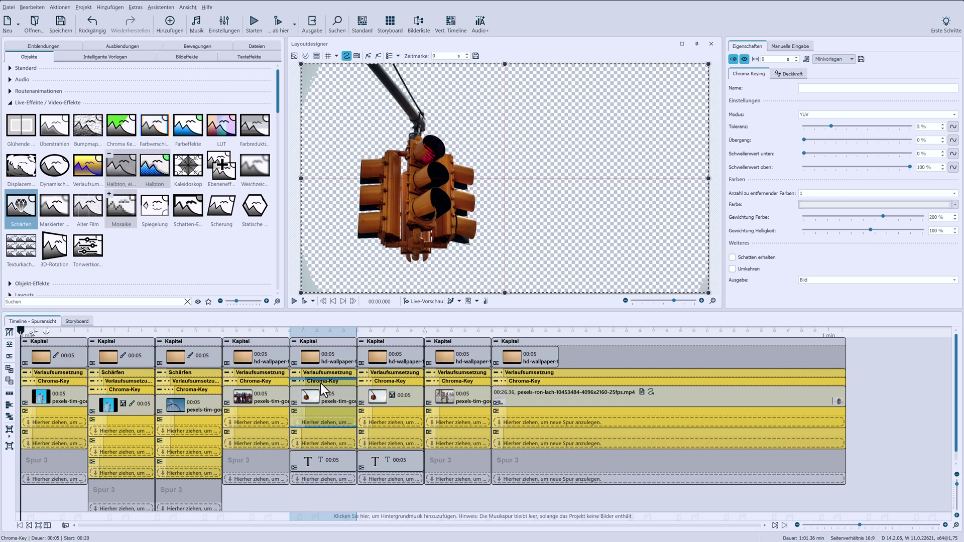
click(260, 383)
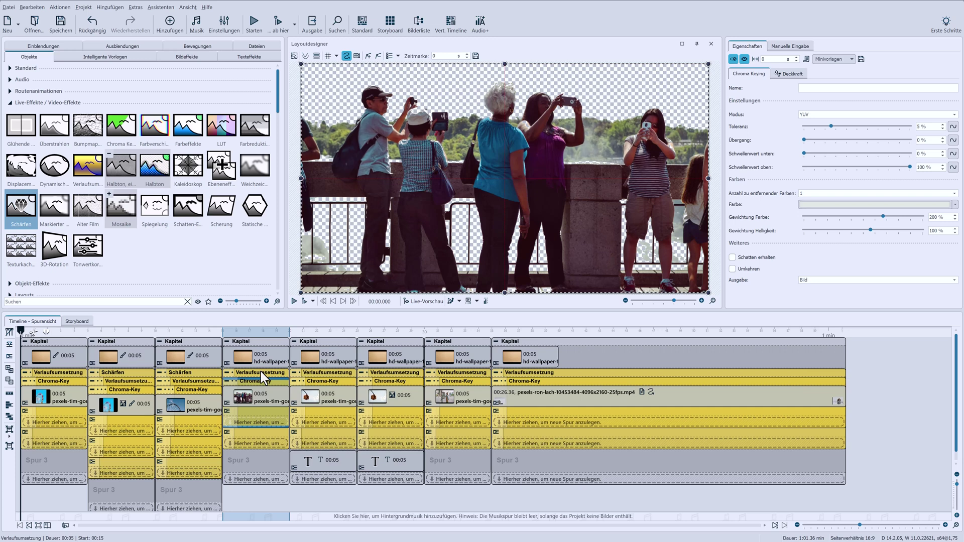
click(260, 371)
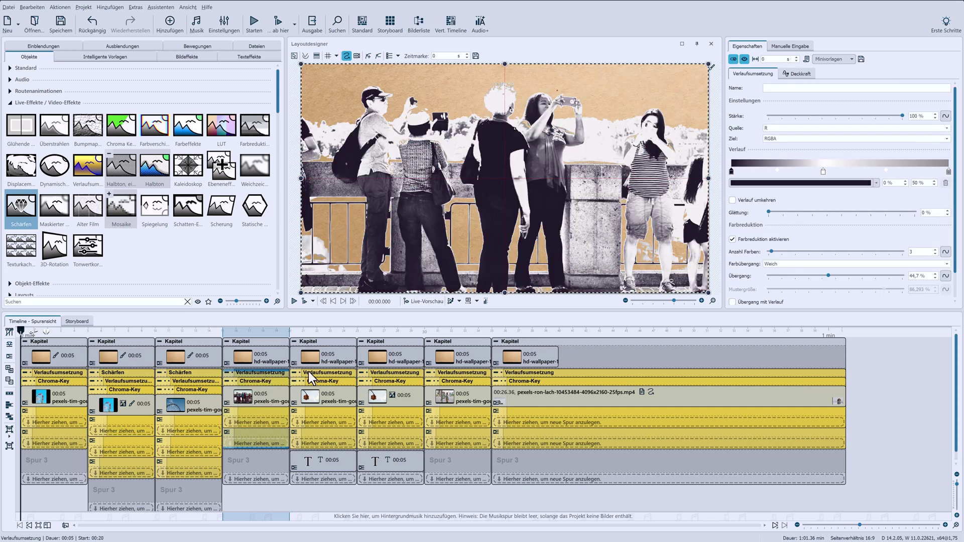
click(325, 375)
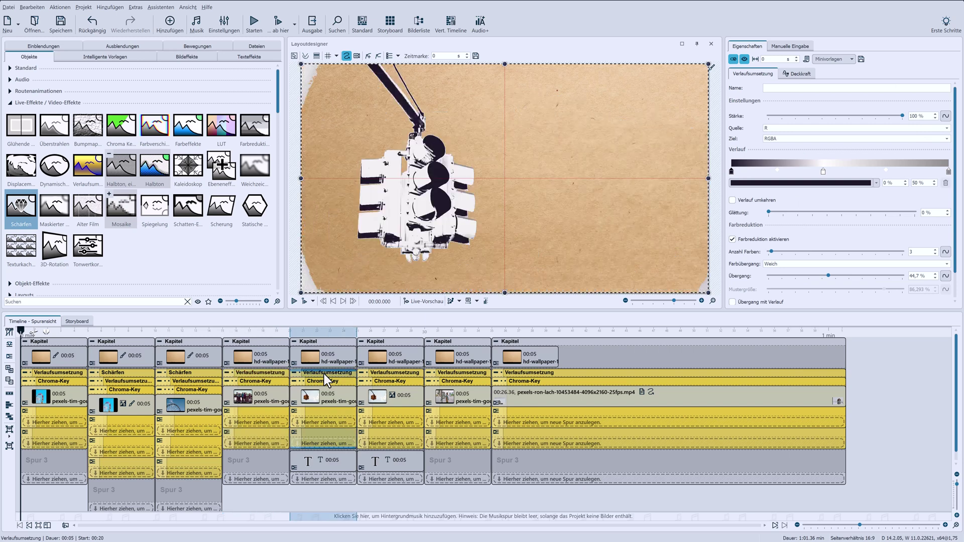
click(387, 377)
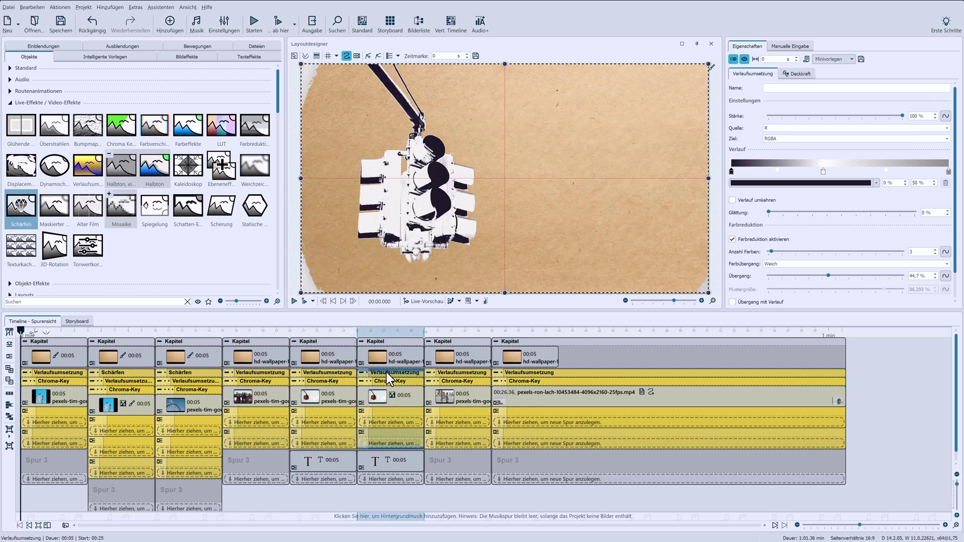
click(456, 373)
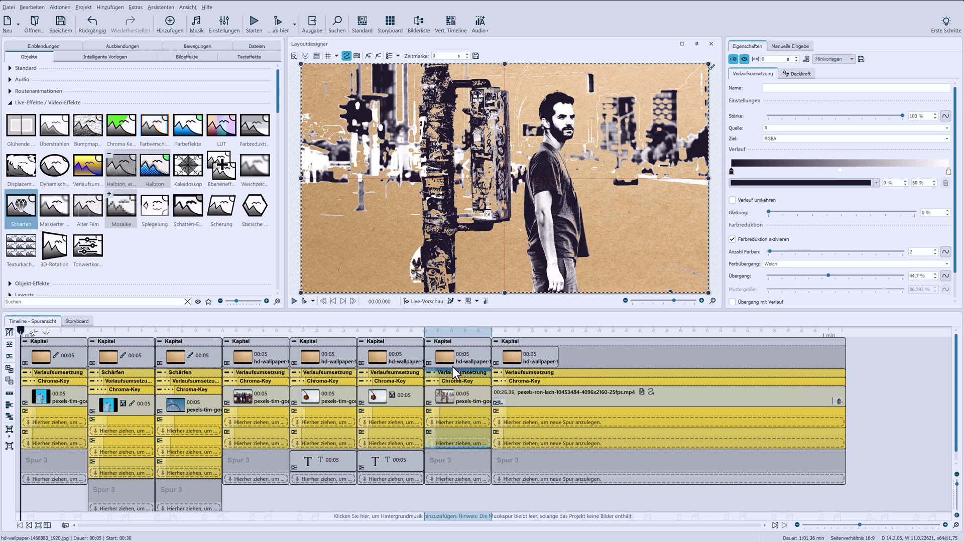
click(452, 359)
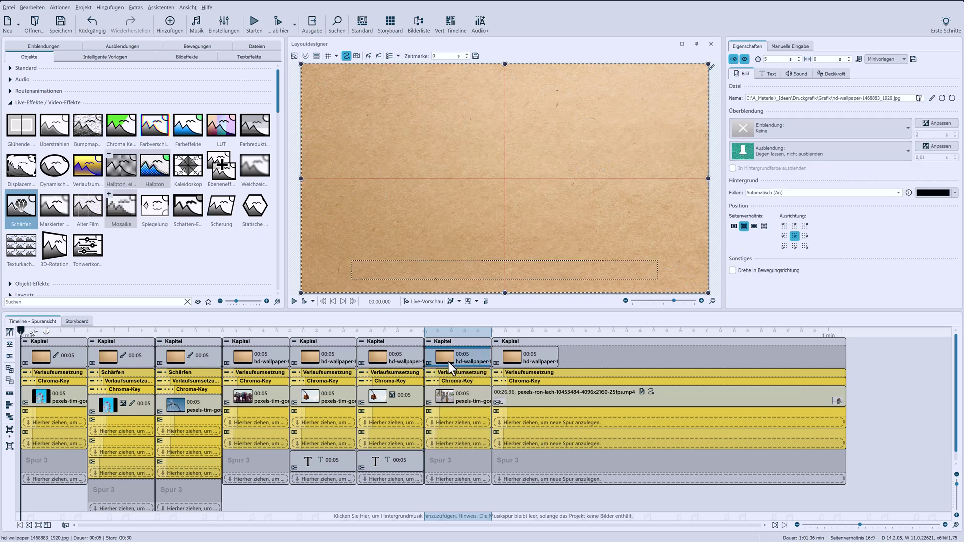
click(67, 360)
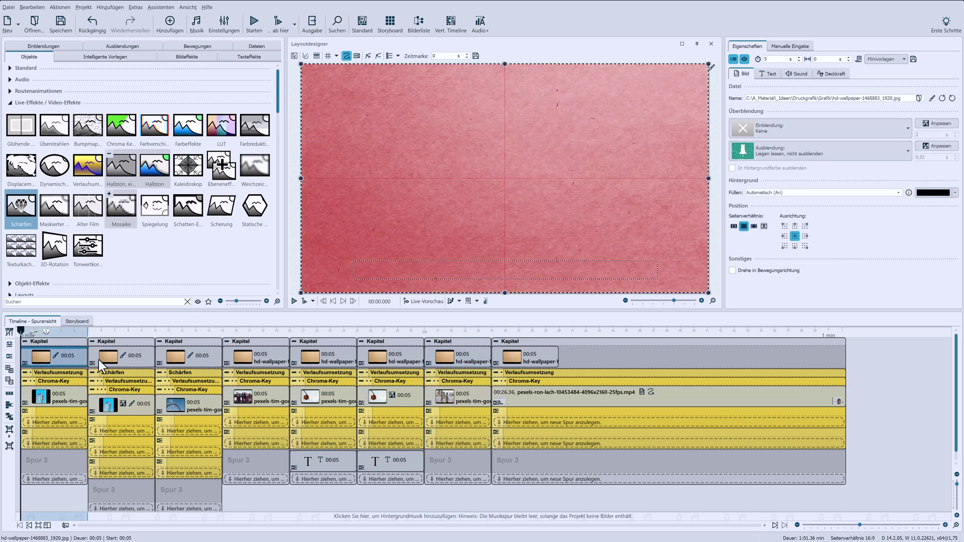
click(146, 359)
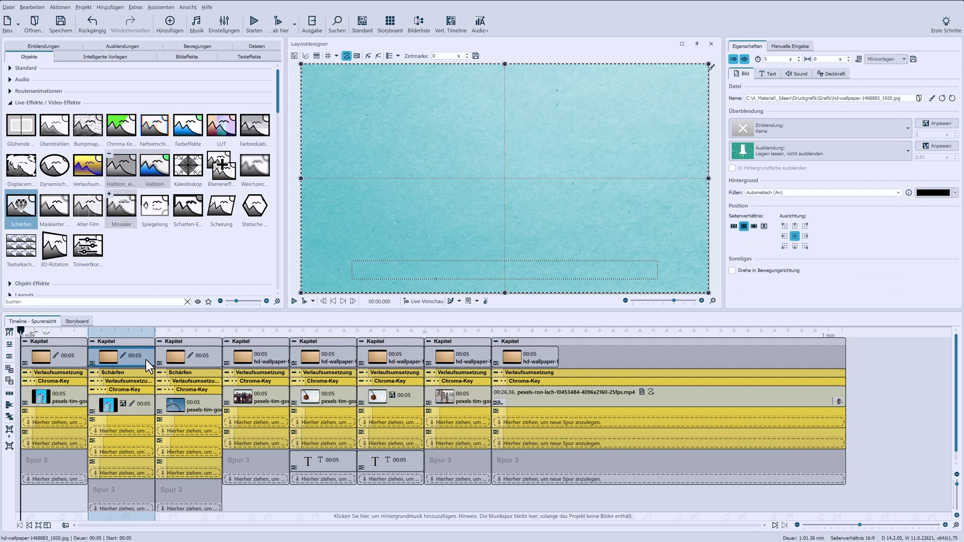
Remove the Chroma-Key effect from the traffic light photo in the fifth chapter and select its Verlaufsumsetzung effect.
click(320, 343)
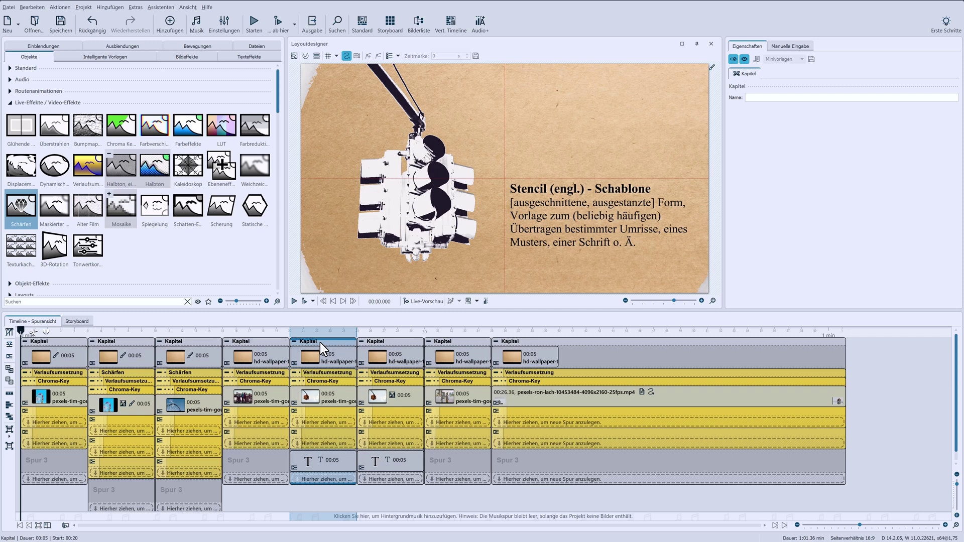
right_click(321, 382)
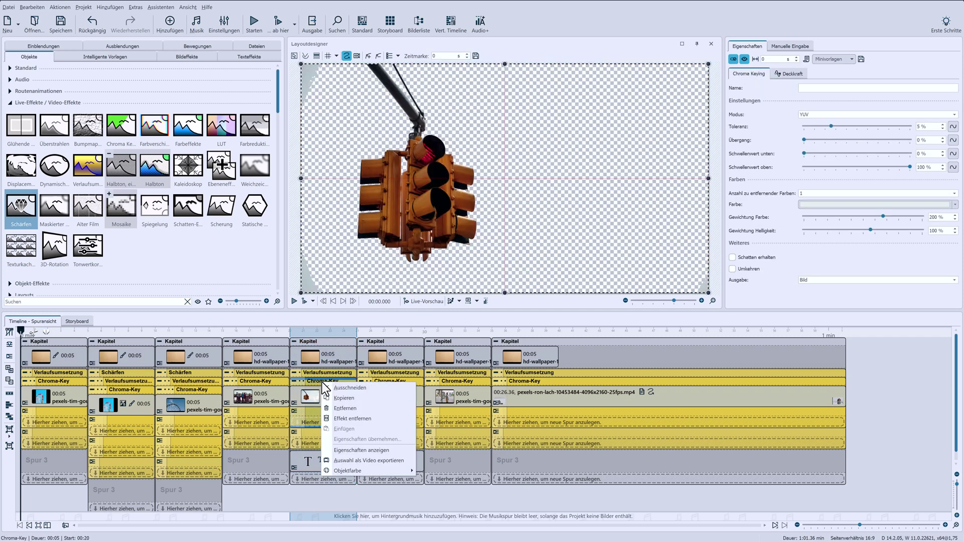
click(339, 420)
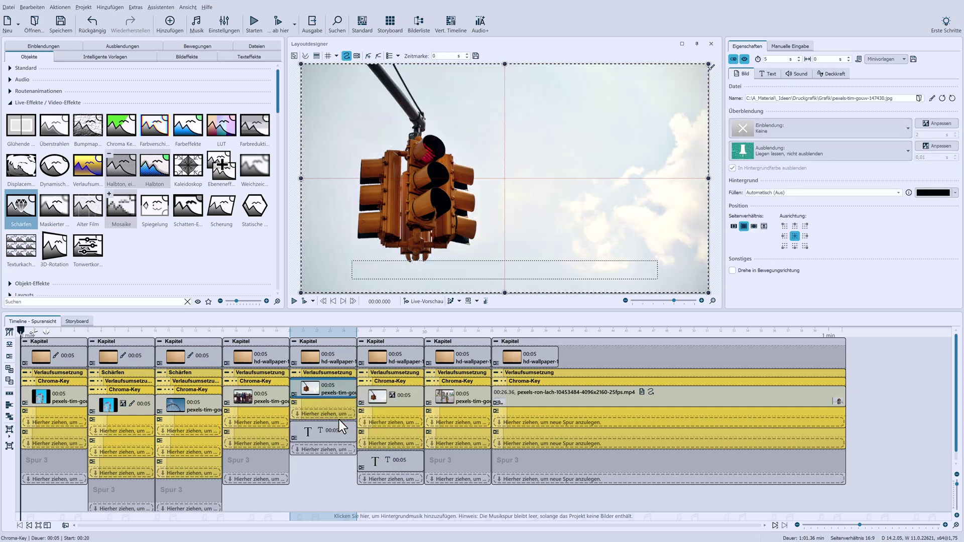
click(325, 373)
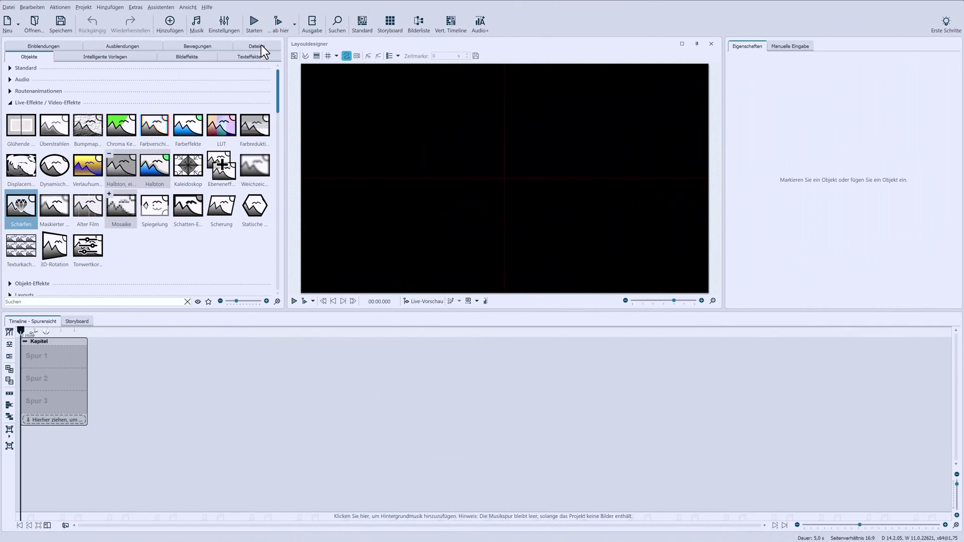
Place hd-wallpaper-1468883_1920.jpg on Spur 1 of the empty chapter and pexels-tim-gouw-175655.jpg on Spur 2.
click(261, 46)
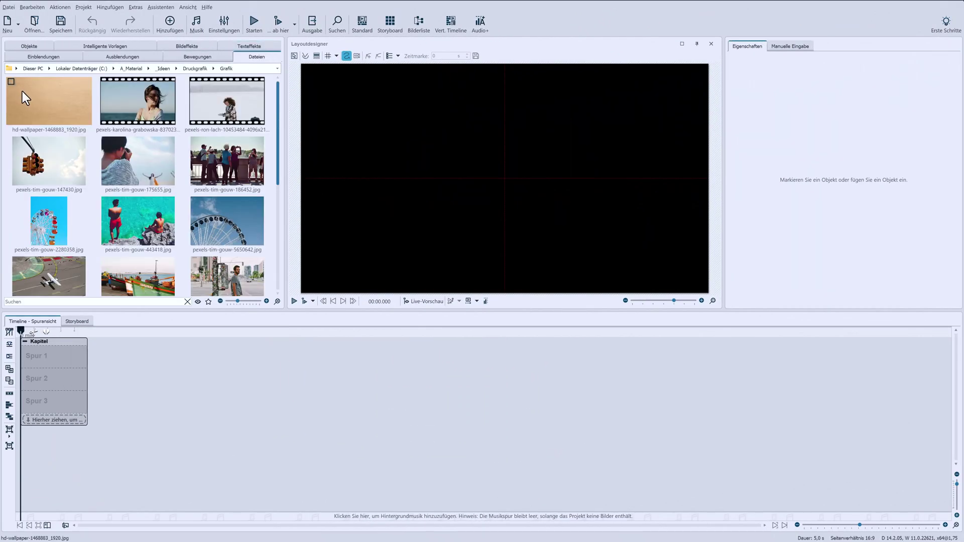
click(23, 95)
drag(53, 360, 54, 360)
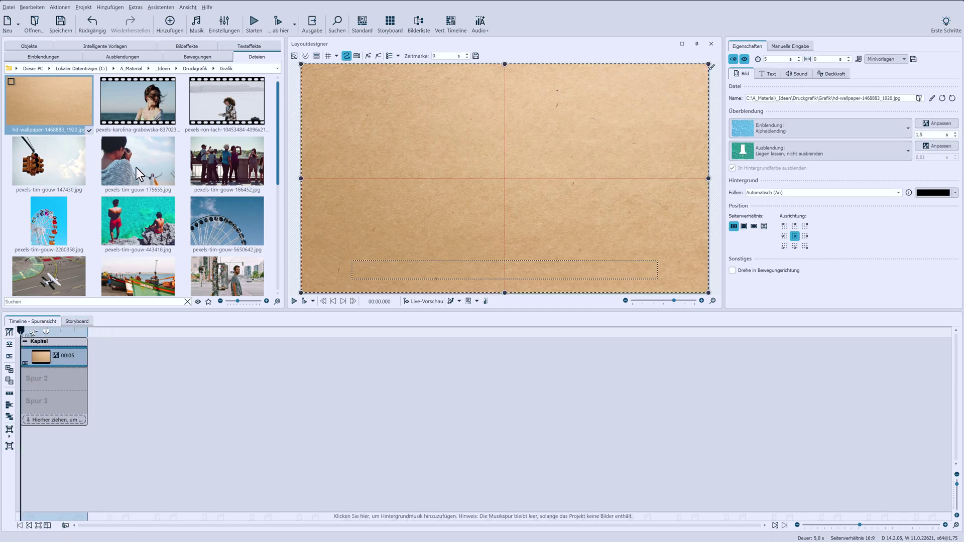
click(131, 186)
drag(131, 185, 35, 379)
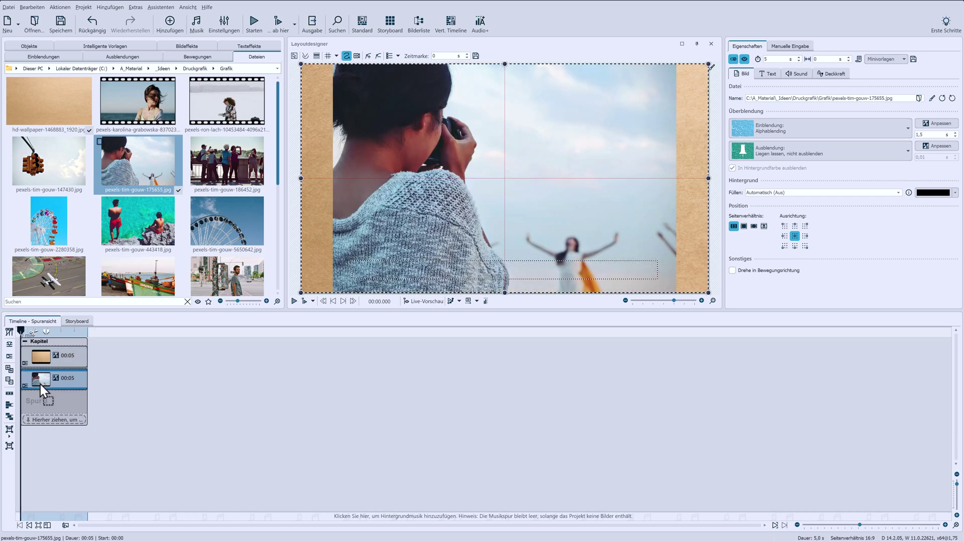
Set the photo's Einblendung to Keine and its Ausrichtung to Links Mitte.
click(773, 128)
click(756, 169)
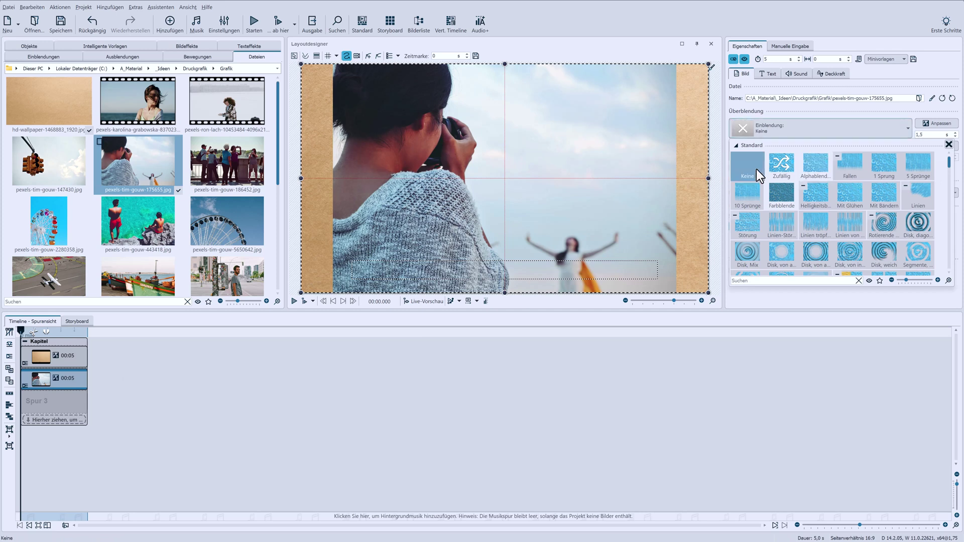
click(784, 236)
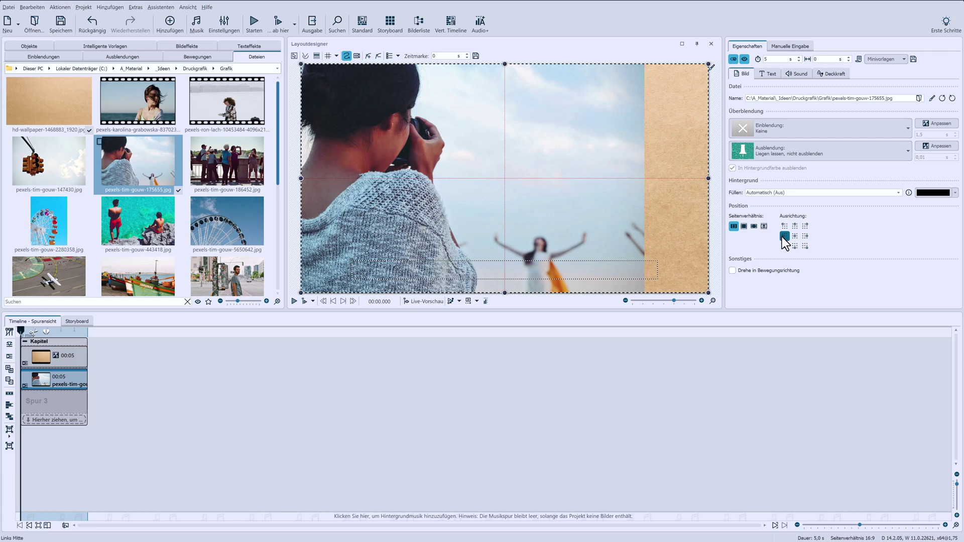
Apply the Chroma Key effect to the photo on Spur 2 and sample the pale sky as the colour to remove.
click(13, 45)
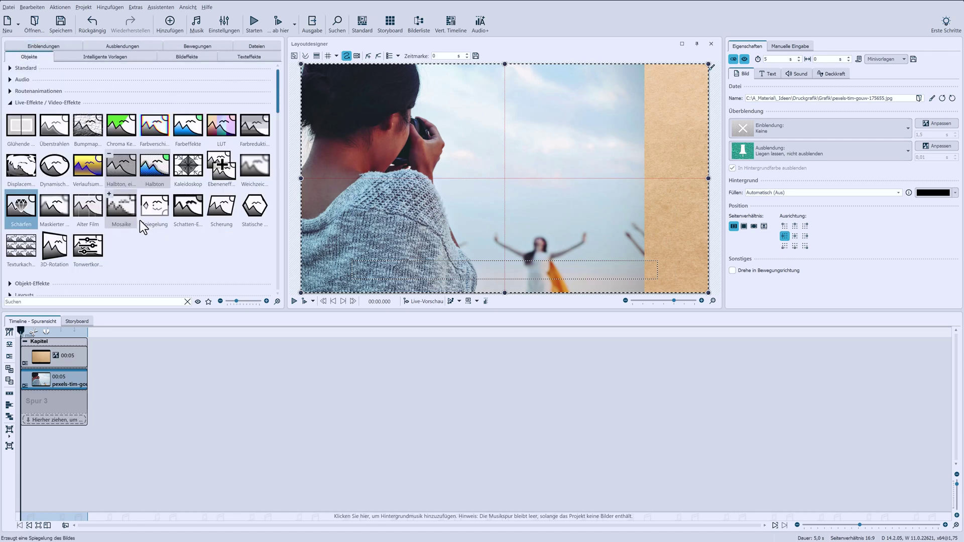
drag(121, 140, 53, 383)
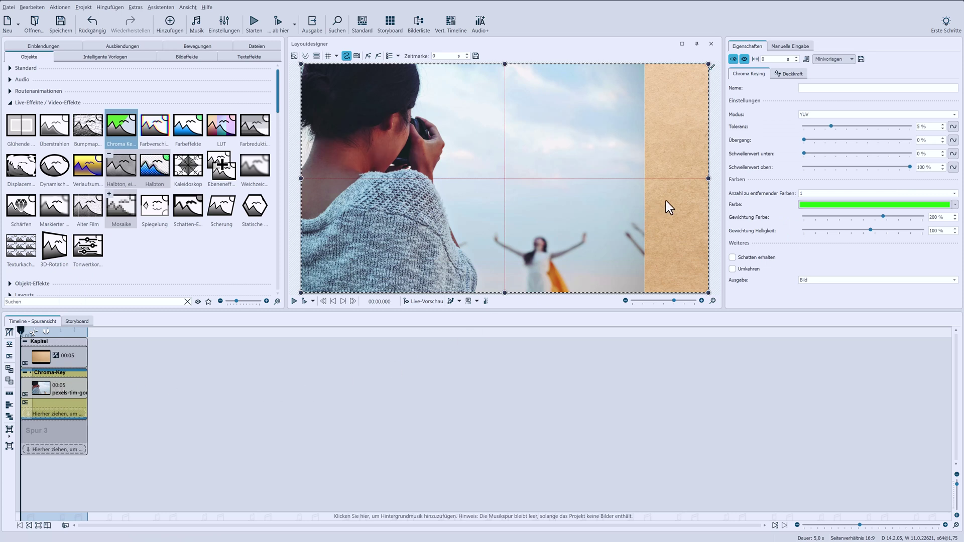
click(831, 204)
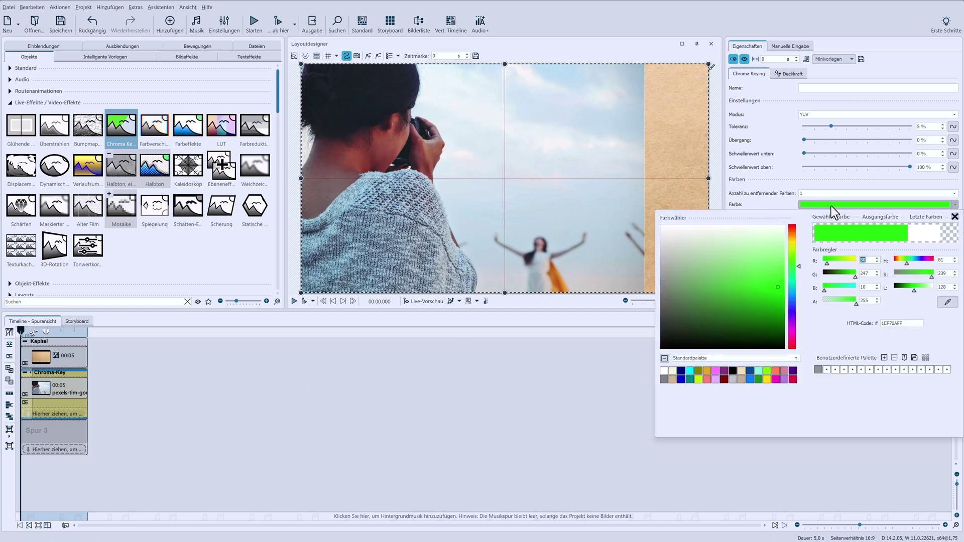
click(948, 303)
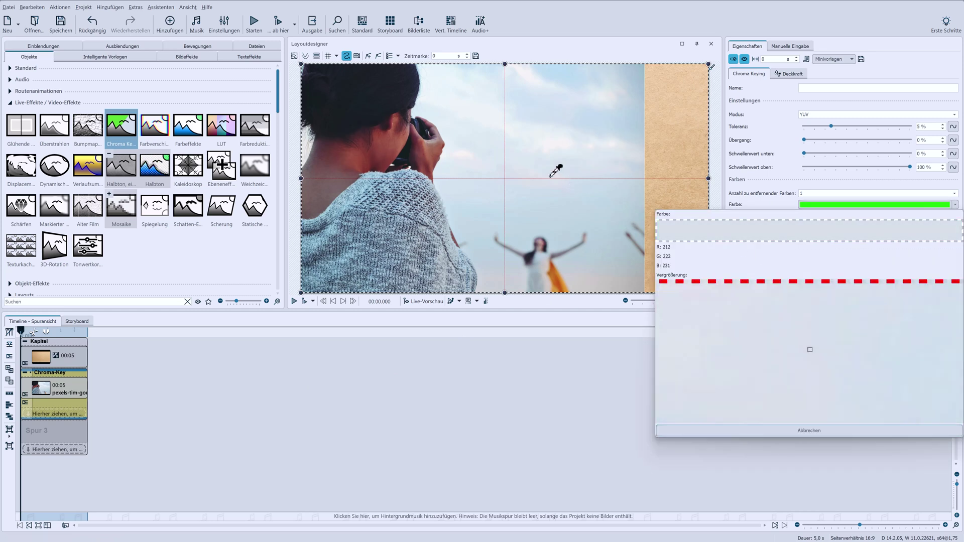
click(531, 142)
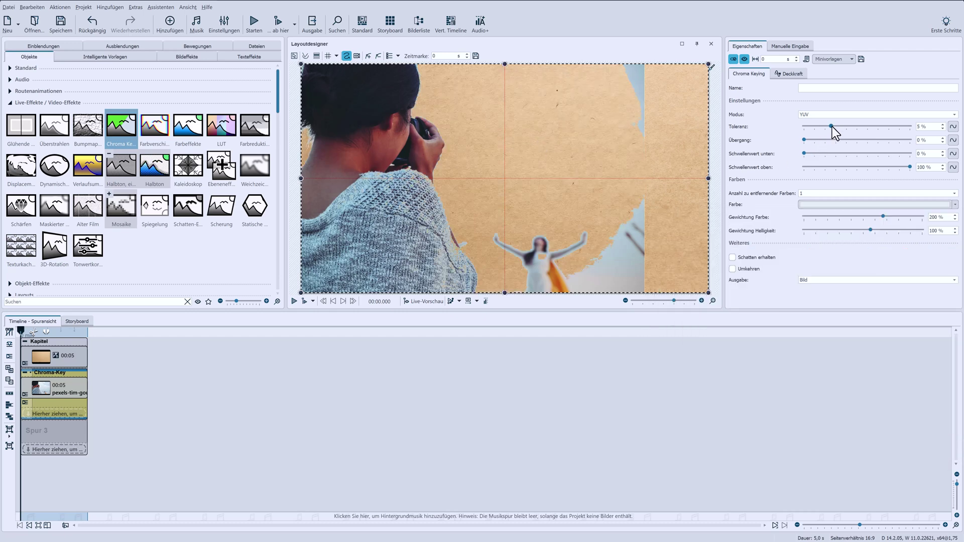
Set the Chroma Key tolerance to about 8.4 % and check the mode and number-of-colours options.
drag(833, 127, 840, 130)
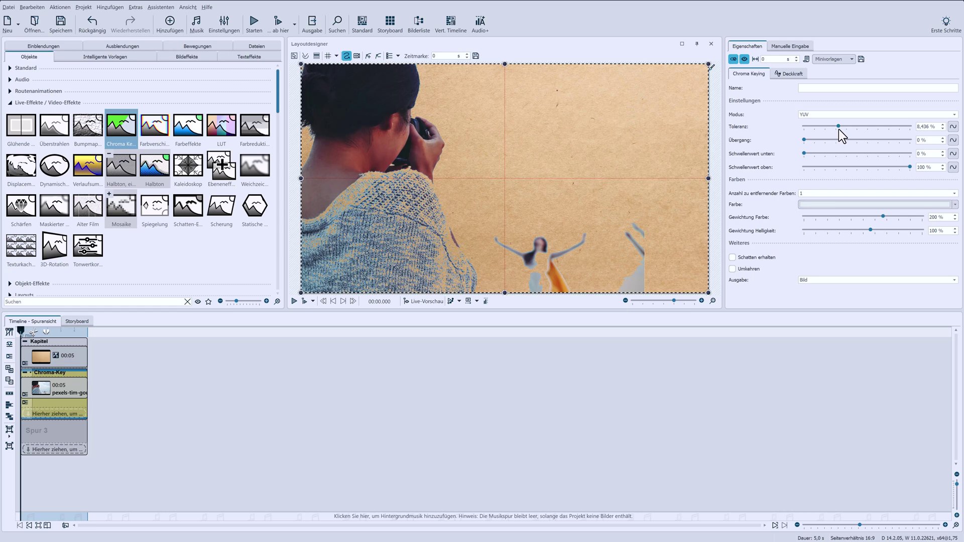
click(841, 113)
click(842, 113)
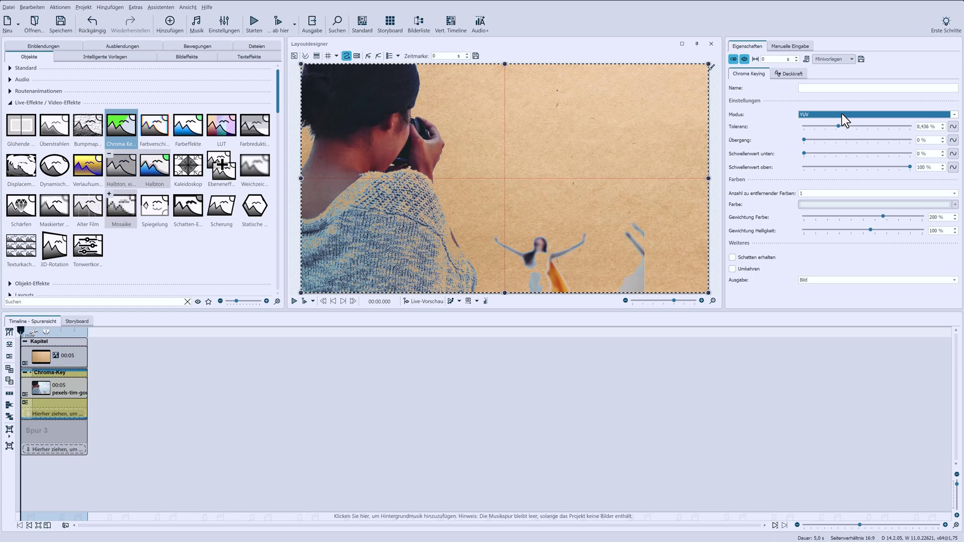
click(836, 192)
click(836, 193)
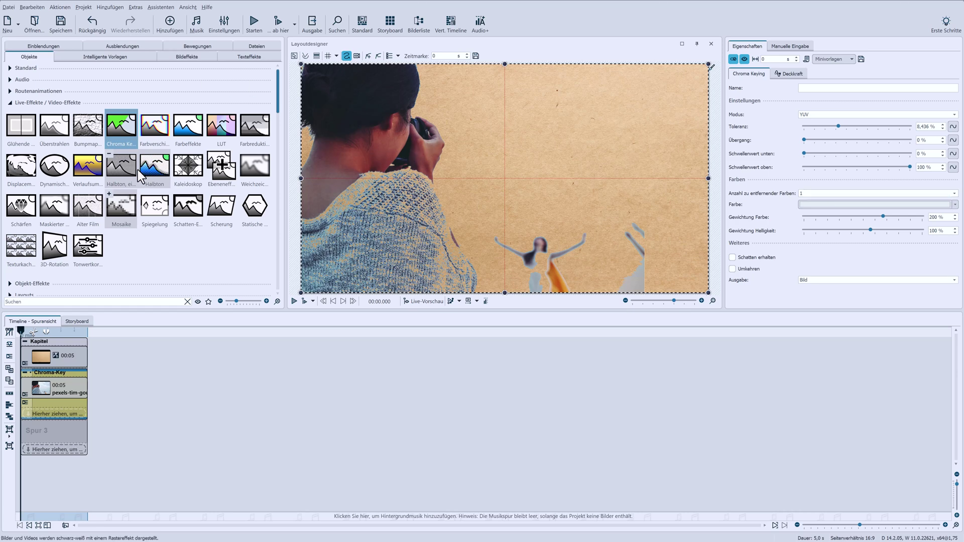
Add the Verlaufsumsetzung effect around the Chroma-Key effect on Spur 2.
click(89, 167)
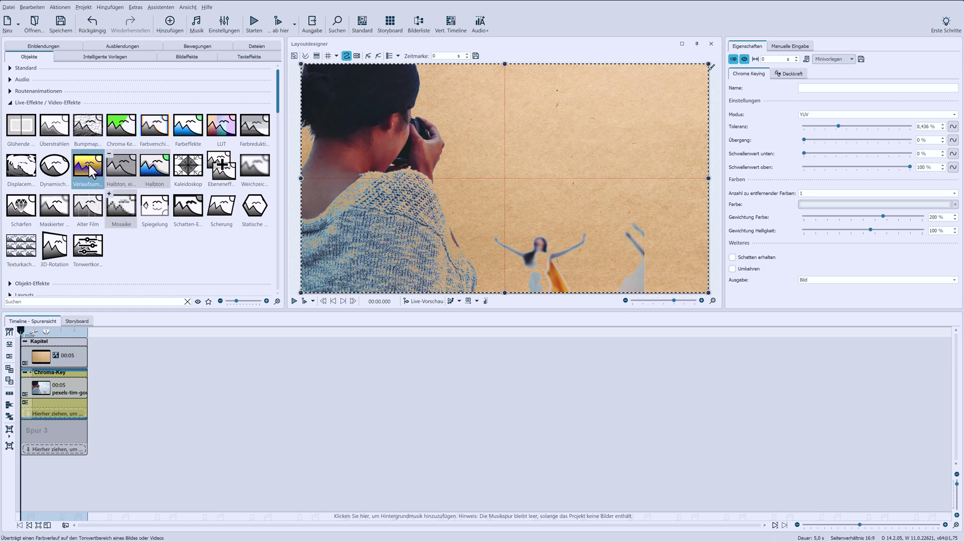
click(24, 372)
drag(91, 166, 61, 381)
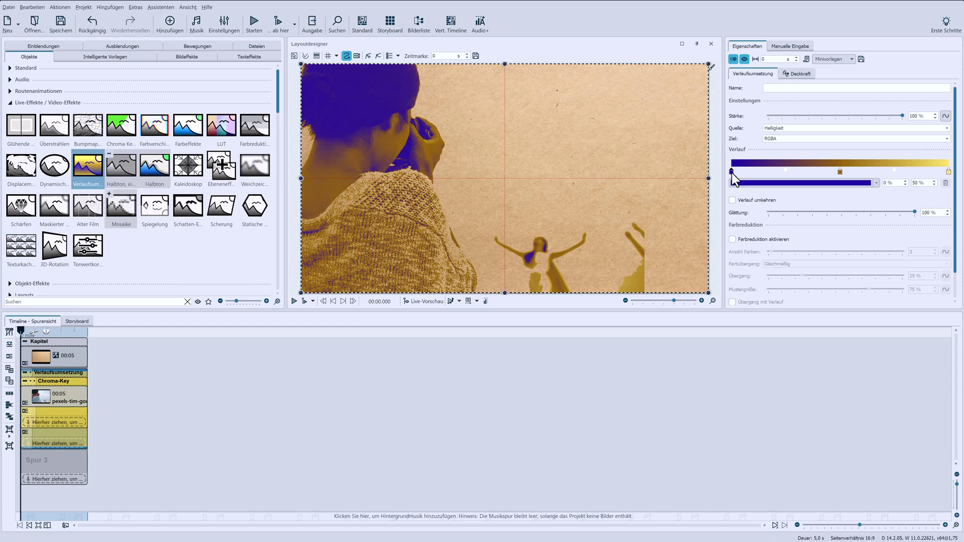
Set the Verlaufsumsetzung gradient's start colour to black and its 50 % middle colour to white.
click(739, 184)
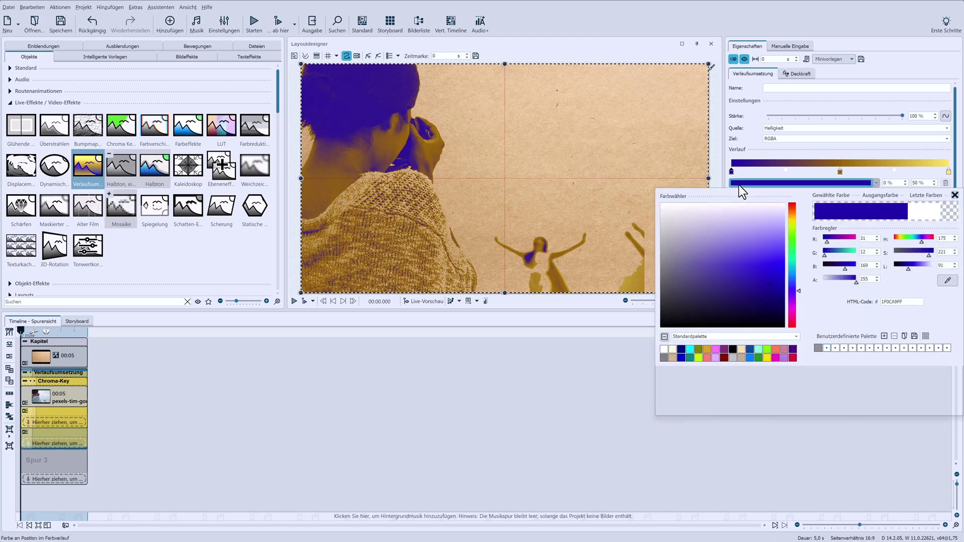
click(735, 348)
click(814, 182)
click(839, 172)
click(821, 185)
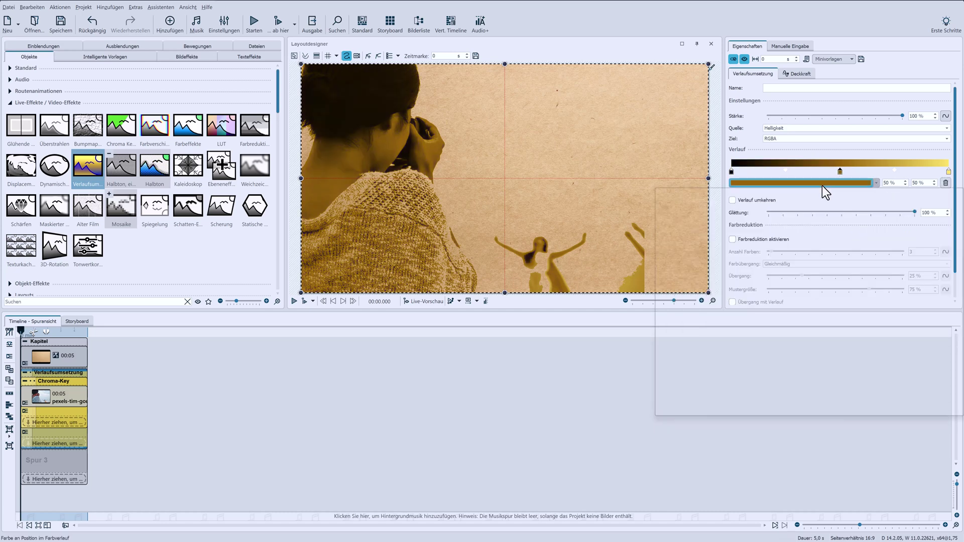
click(664, 348)
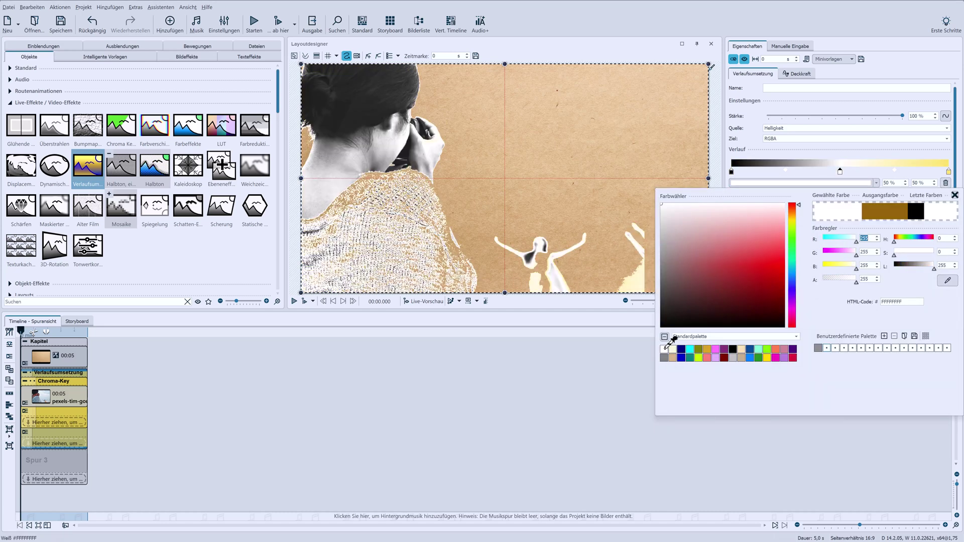
Set the gradient's end colour to a medium grey sampled from the black-to-white transition of the gradient itself.
click(948, 172)
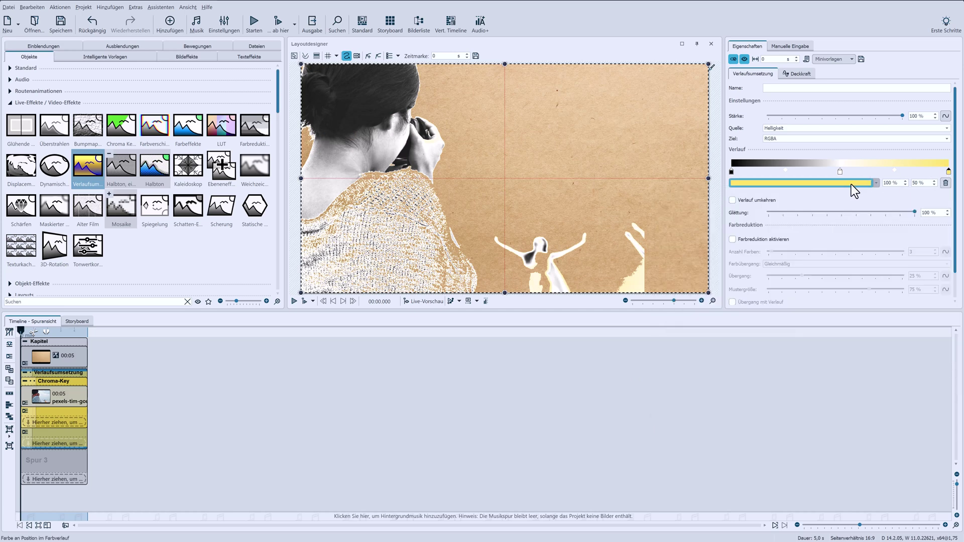
click(851, 184)
click(947, 280)
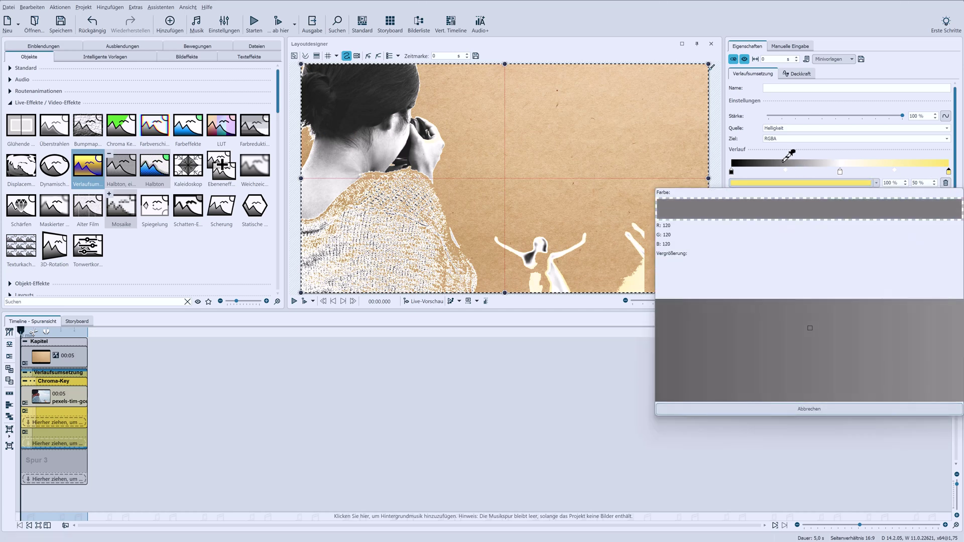
click(784, 161)
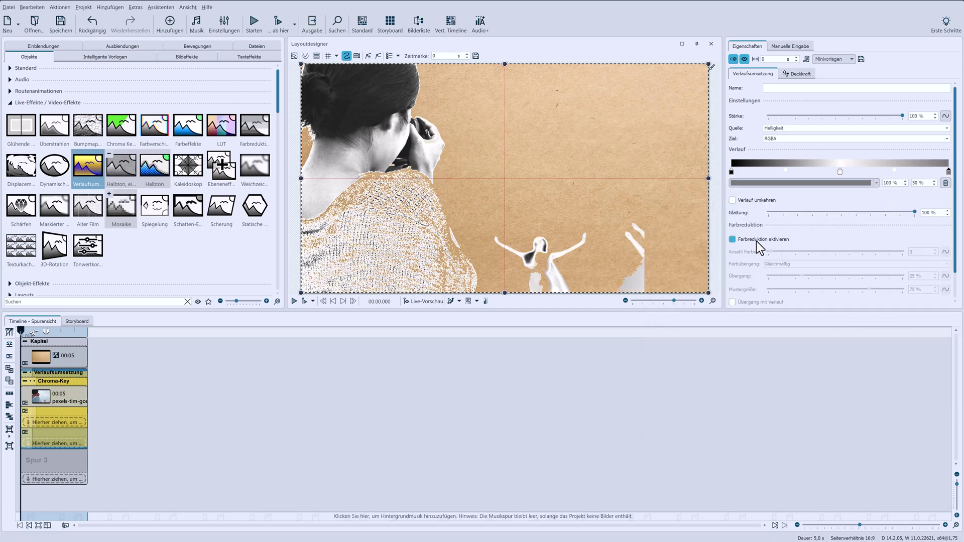
Activate Farbreduktion in the Verlaufsumsetzung effect with the number of colours at 3.
click(733, 241)
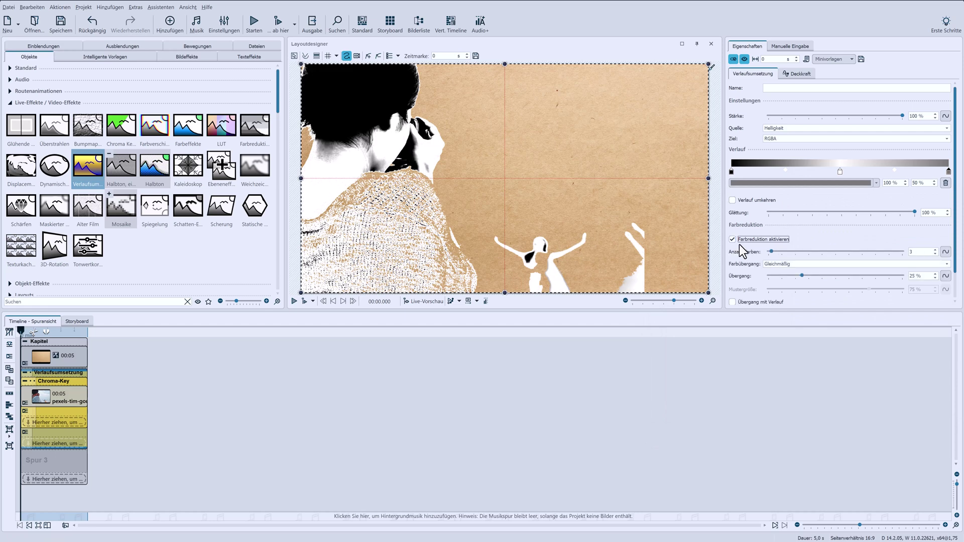
click(934, 249)
click(934, 249)
Try the Farbübergang options Kein, Dithering - Blue Noise, weich, and Dithering - White Noise, gepixelt for the colour reduction.
click(919, 263)
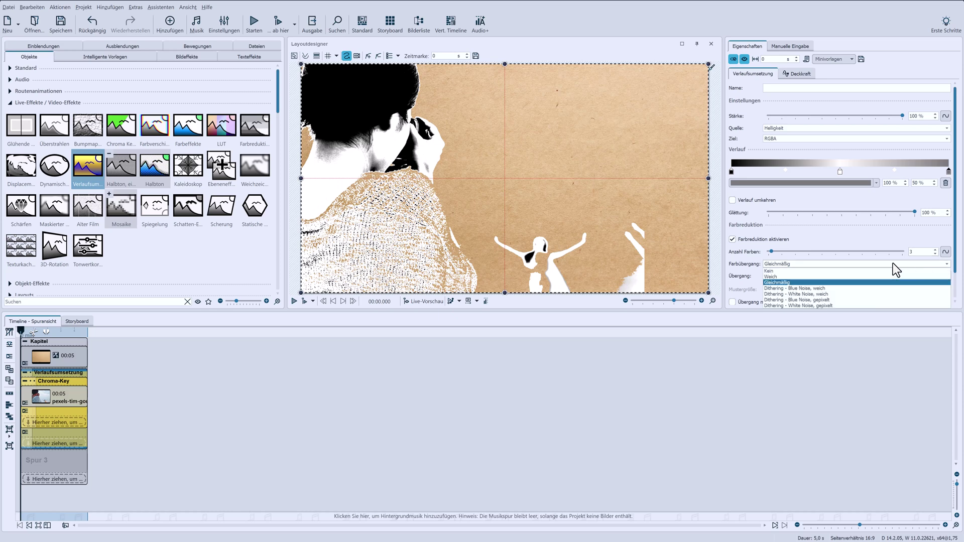
click(793, 272)
click(795, 264)
click(793, 277)
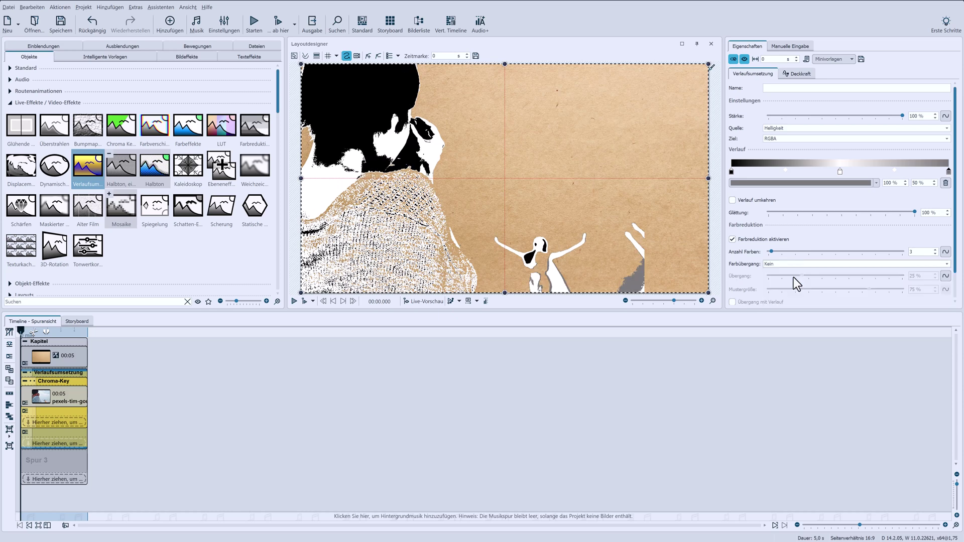
click(797, 262)
click(799, 289)
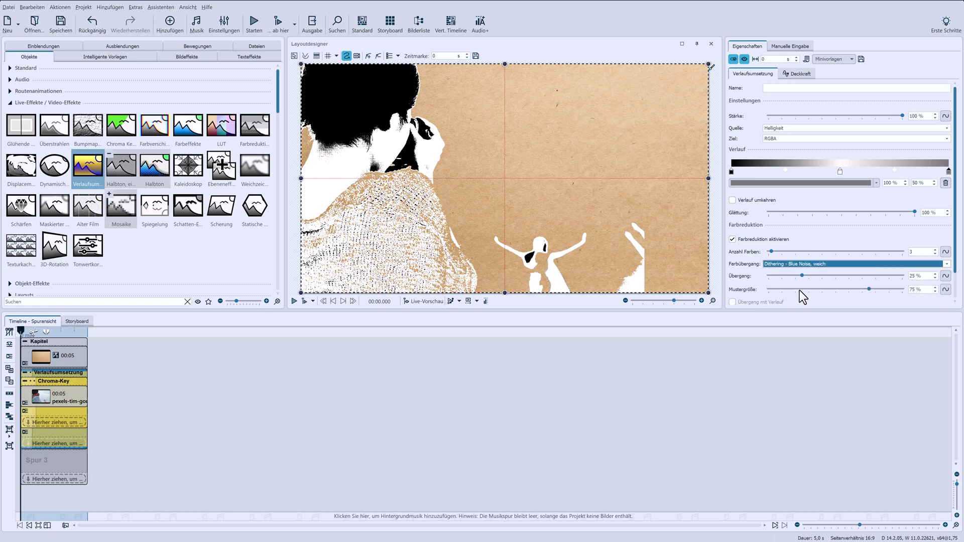
click(801, 264)
click(806, 303)
Set the Farbübergang to Weich and the Übergang value to 47.5 %.
click(799, 263)
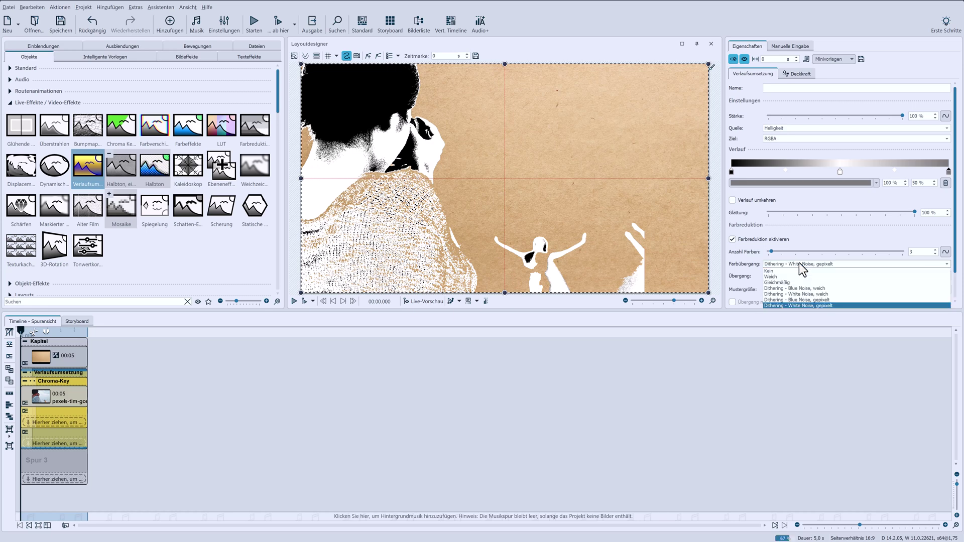
click(793, 279)
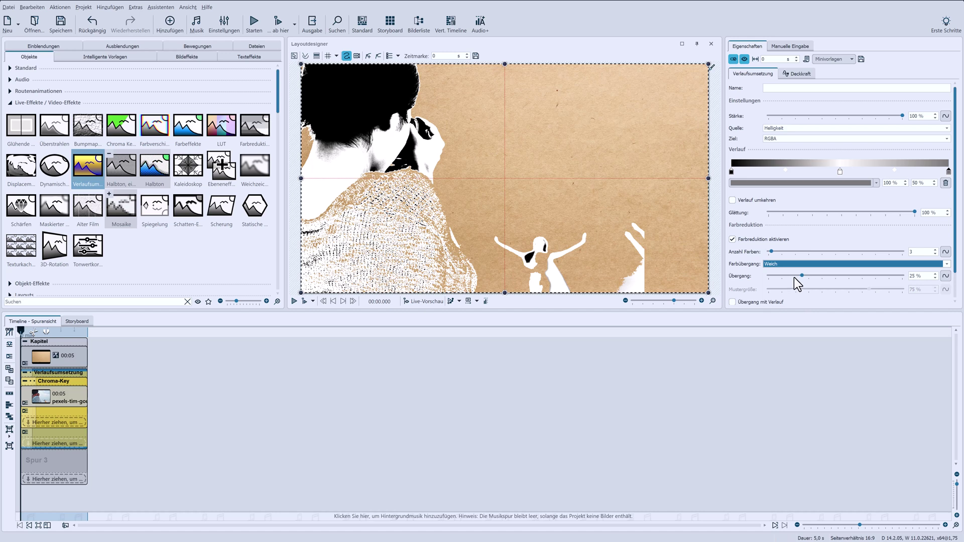
drag(803, 276, 832, 282)
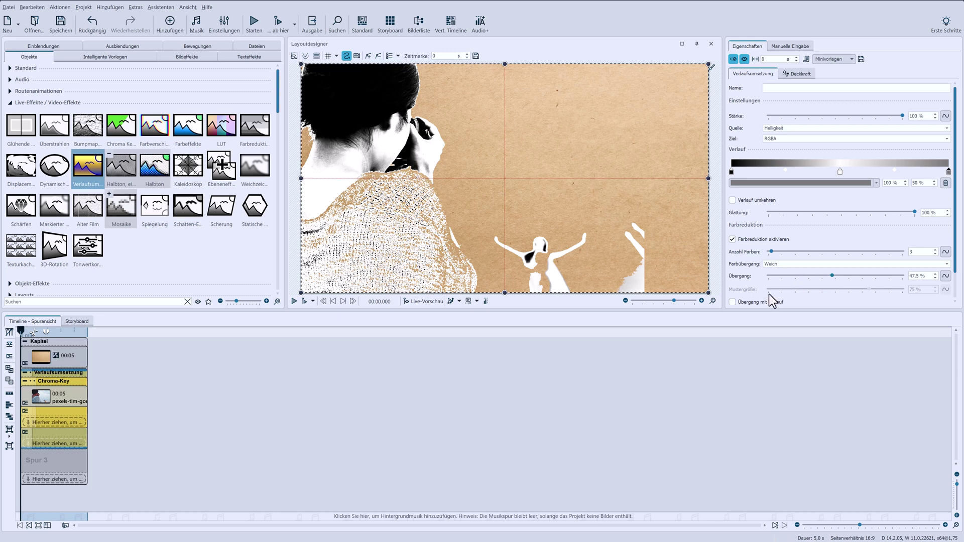
Crop about 43.9 % off the right side of the photo on Spur 2 and set its background fill to Aus.
click(76, 399)
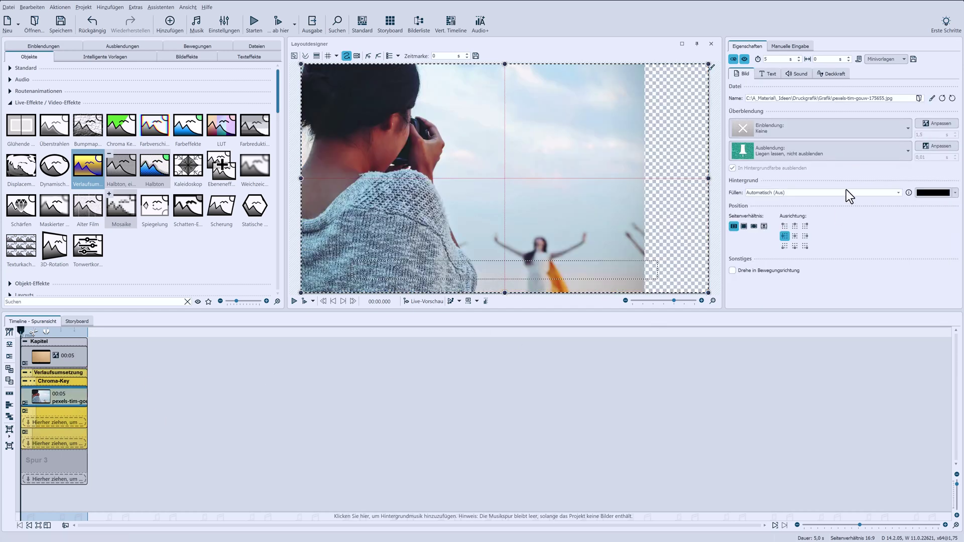
click(930, 98)
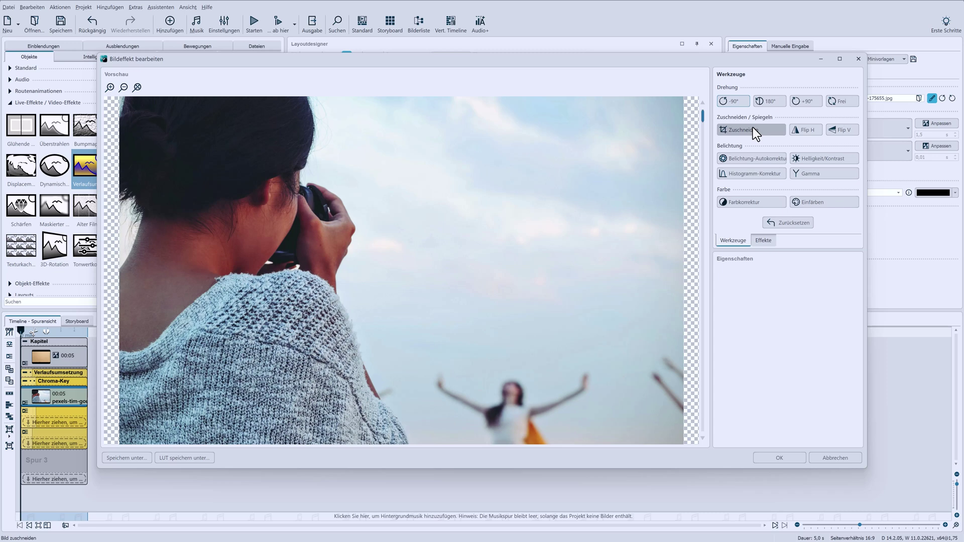
click(752, 130)
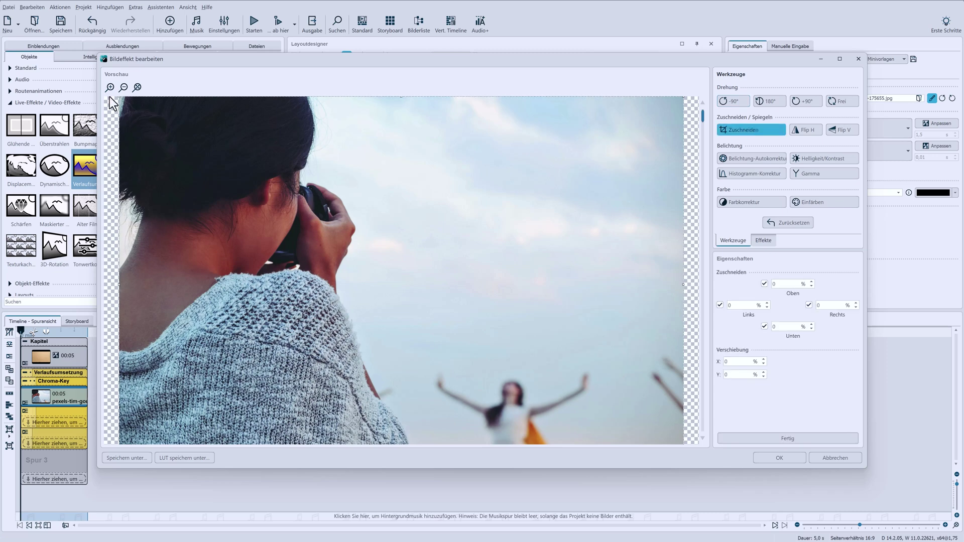
click(123, 88)
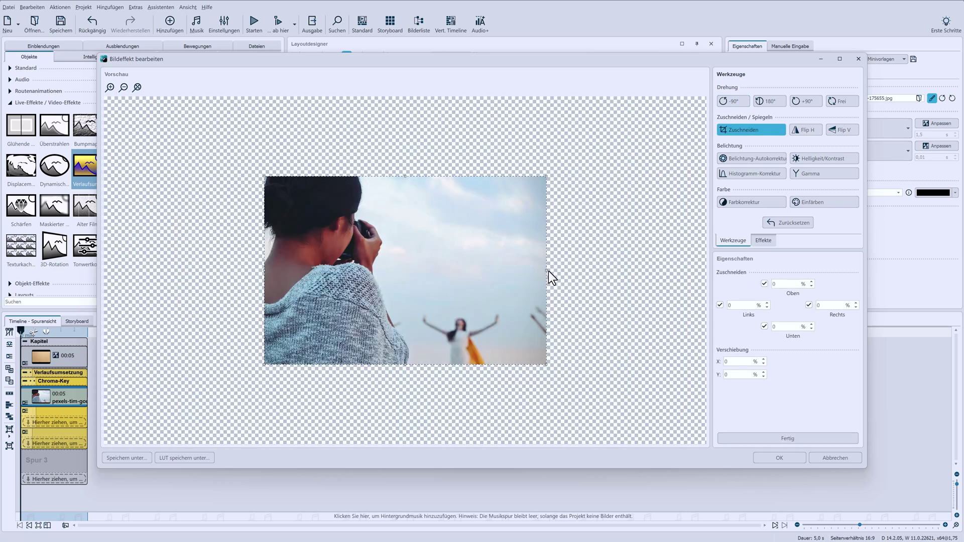
drag(546, 270, 425, 279)
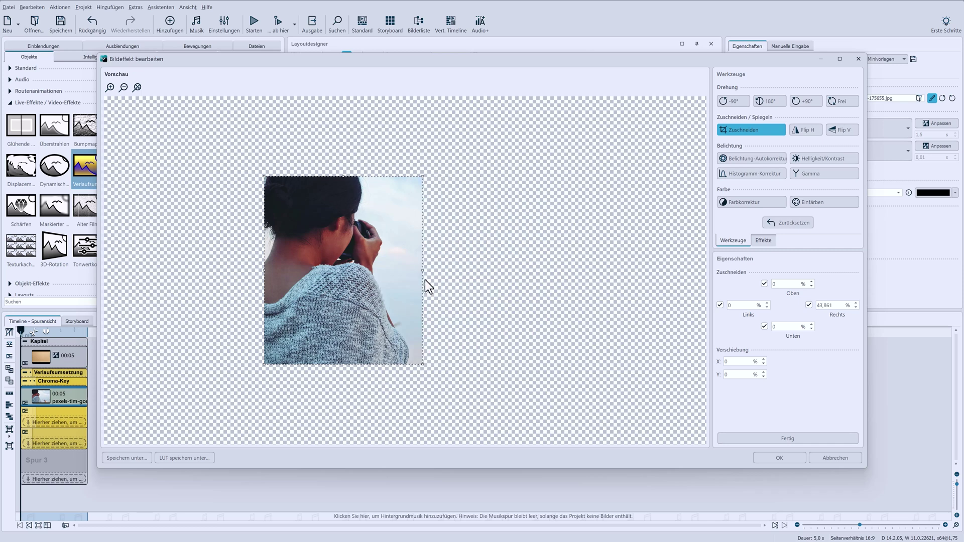
click(795, 456)
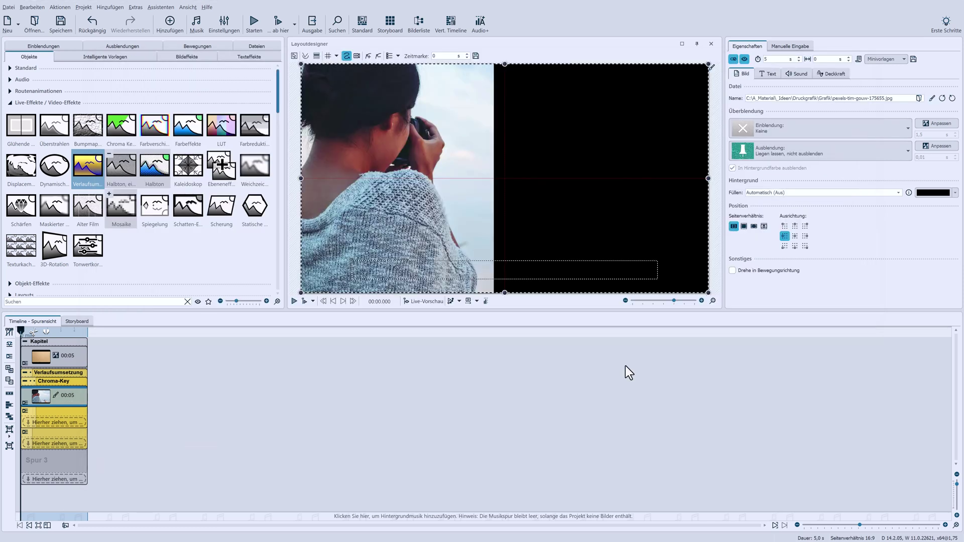
click(773, 195)
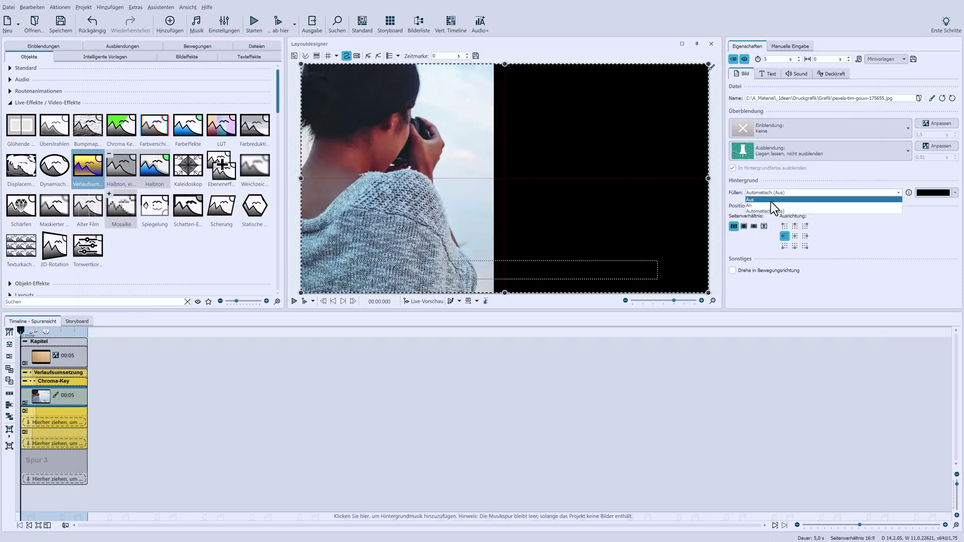
click(770, 202)
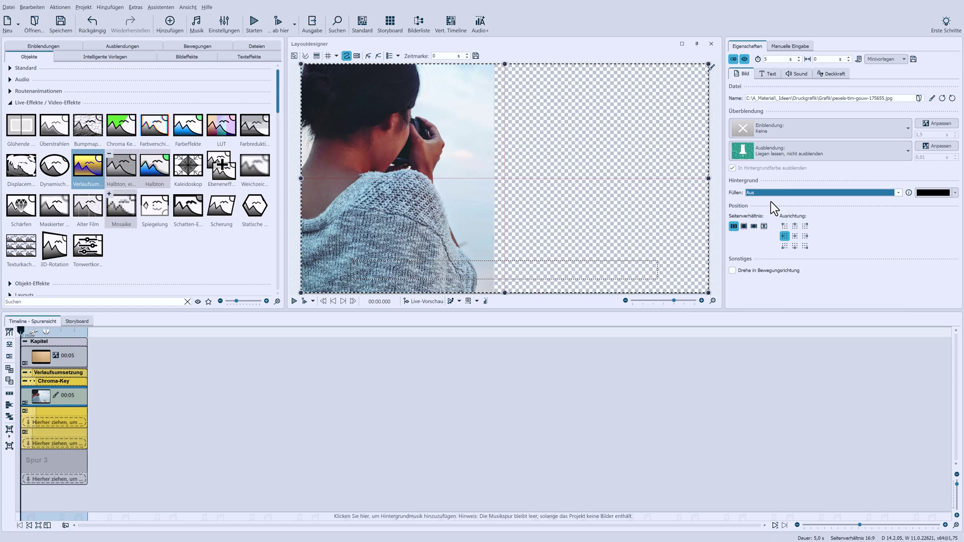
Add the Schärfen effect around the Verlaufsumsetzung effect on Spur 2 and set its Stärke to about 21.2 %.
click(41, 373)
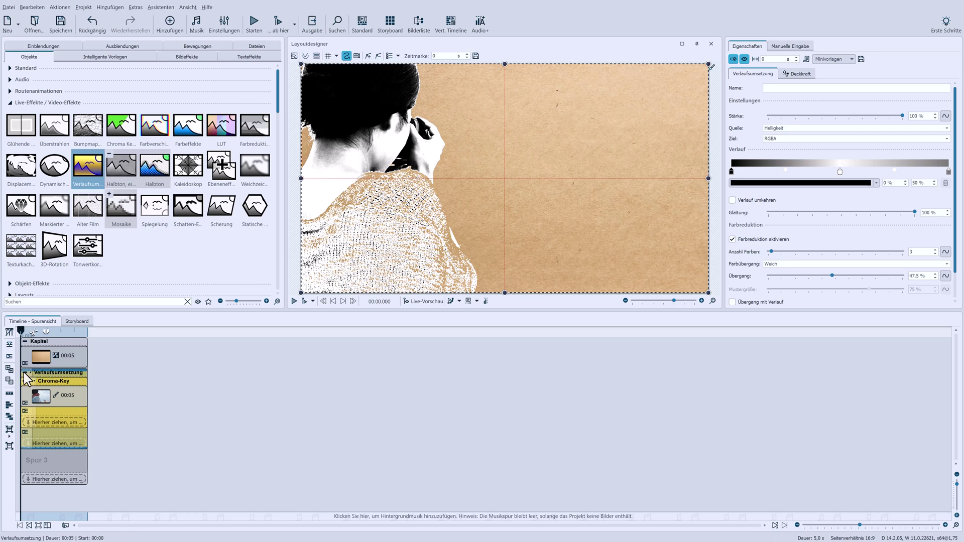
click(24, 372)
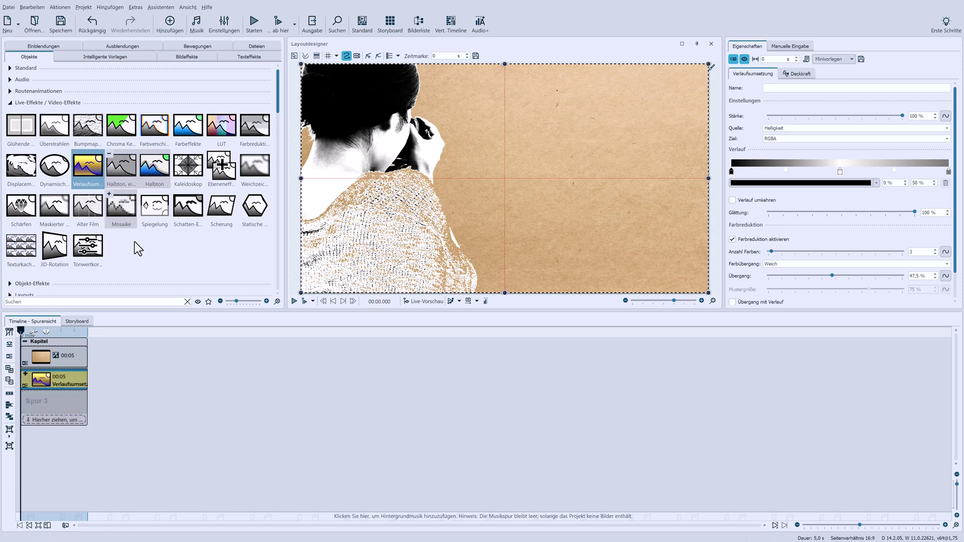
drag(22, 212, 53, 377)
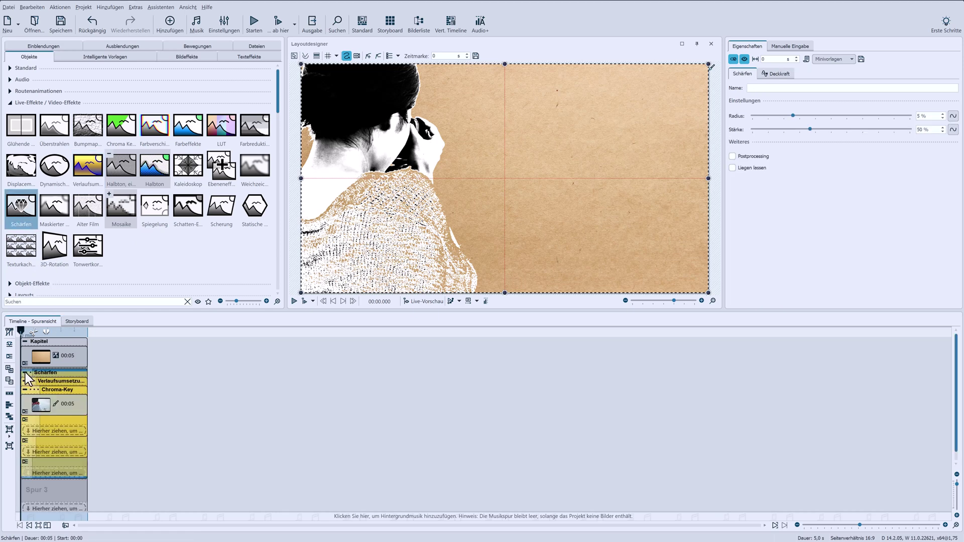
click(24, 373)
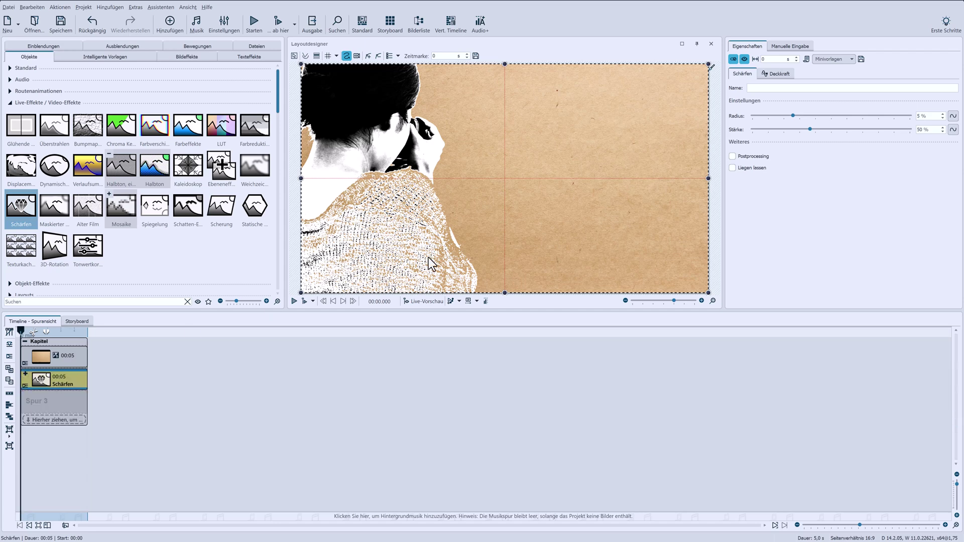
mouse_move(809, 130)
mouse_down()
mouse_move(888, 131)
mouse_move(791, 129)
mouse_up()
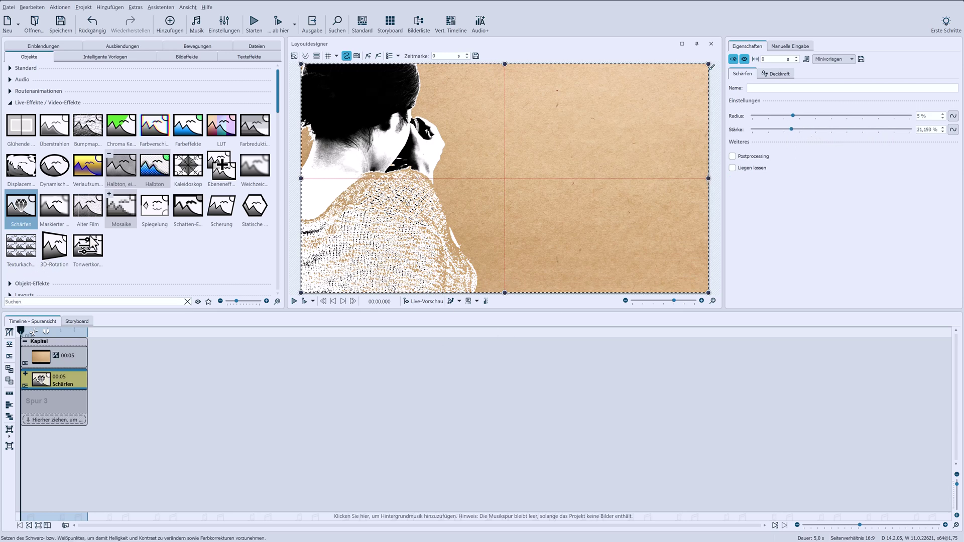
Add the Schatten-Effekt around the Schärfen effect on Spur 2.
click(183, 211)
drag(188, 207, 46, 382)
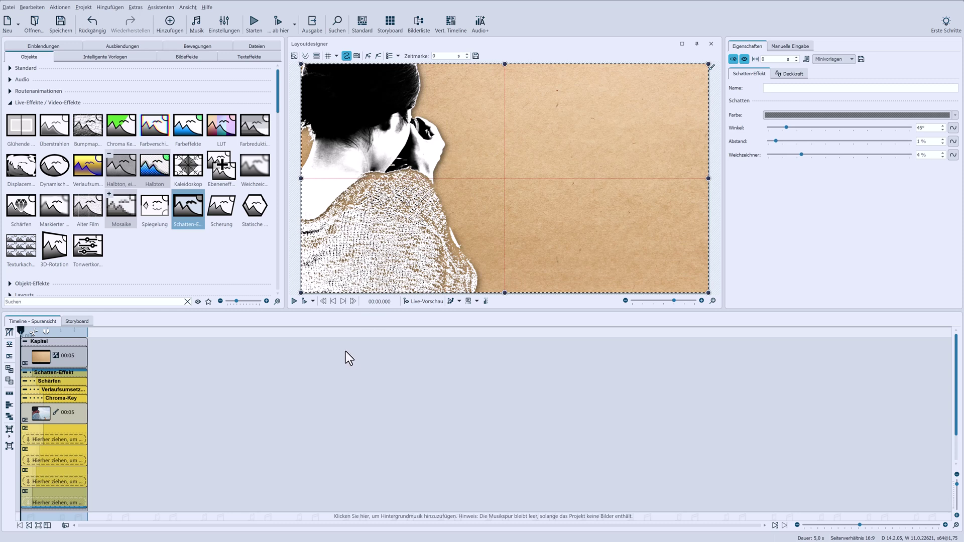
click(243, 44)
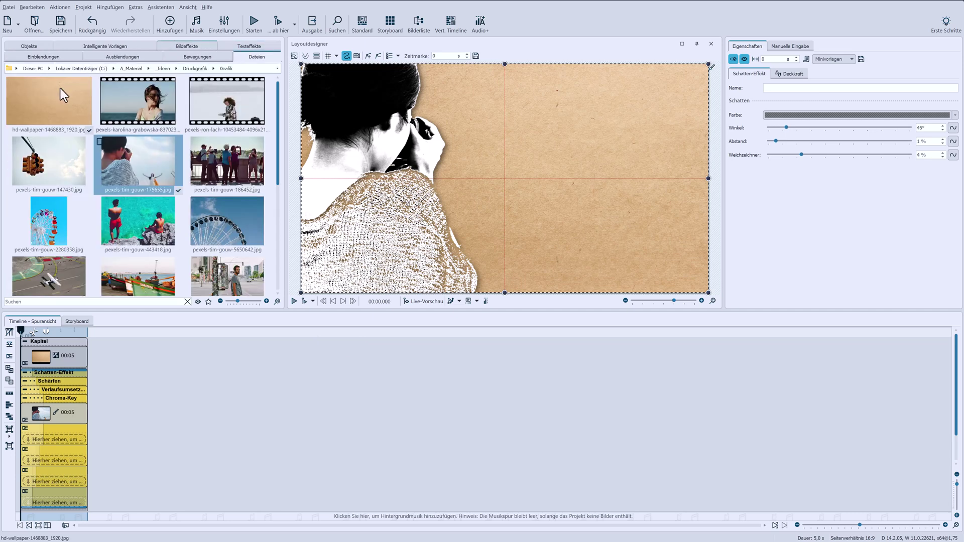
drag(53, 90, 100, 352)
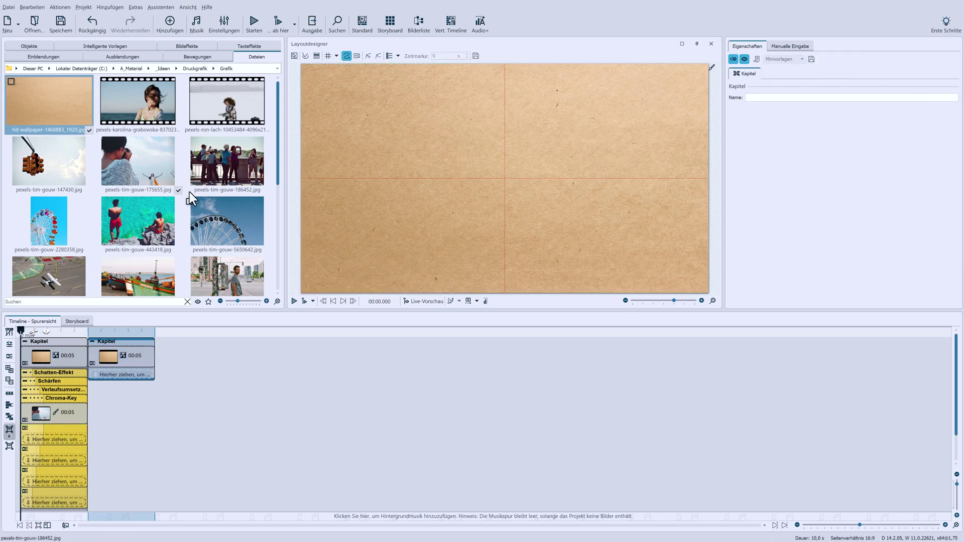
scroll(161, 213, down, 3)
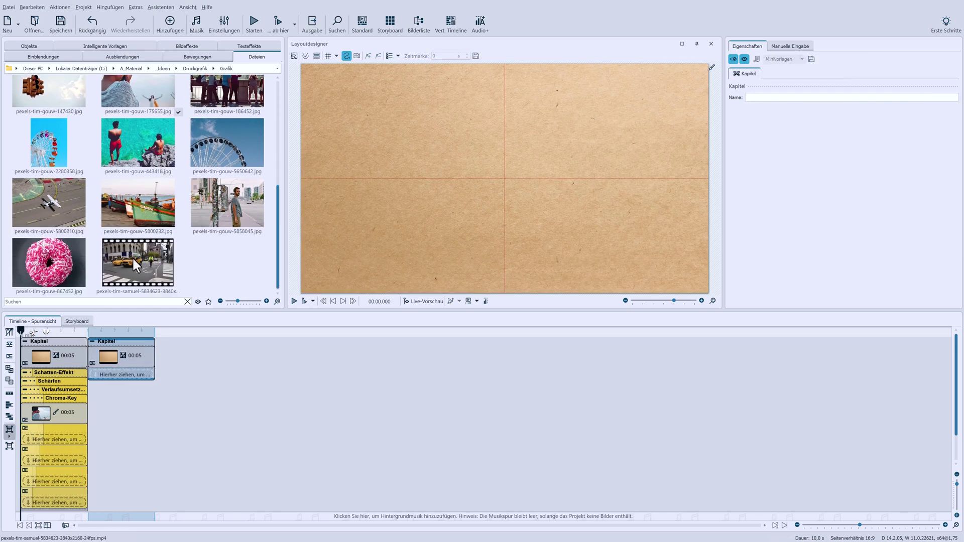
drag(131, 257, 123, 378)
Set the street video's Einblendung to Keine.
click(812, 190)
click(743, 227)
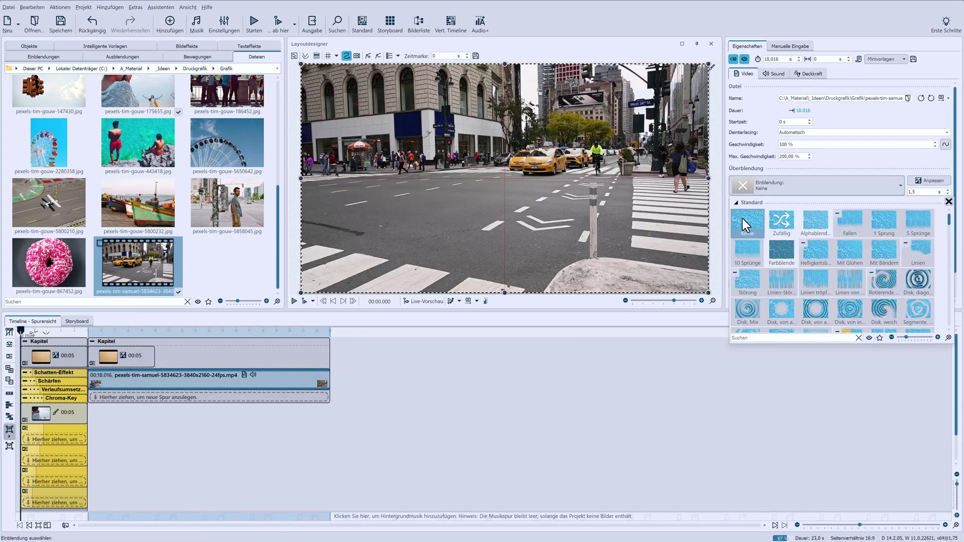
click(757, 173)
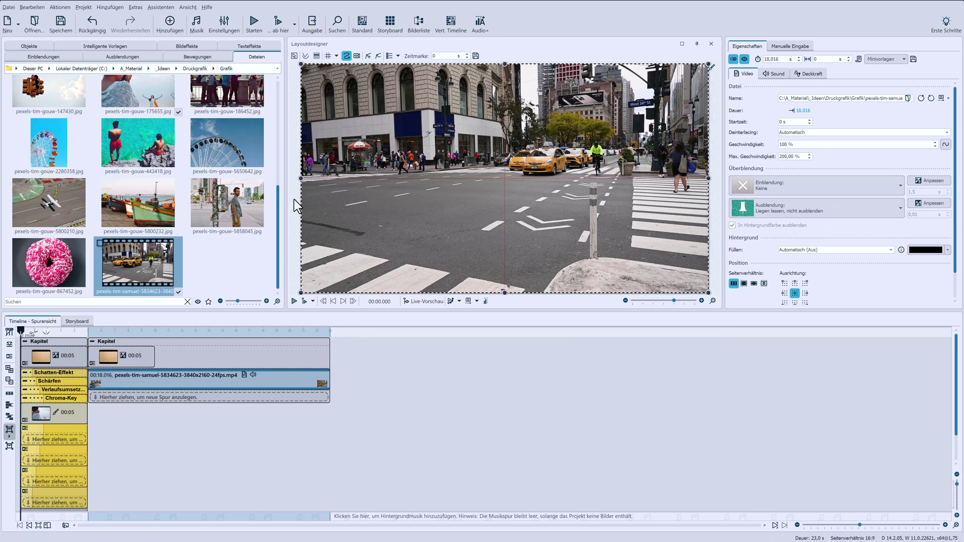
Add the Chroma-Key effect around the street video, keying out the grey sampled from the road with a tolerance of about 8.7 %.
click(28, 46)
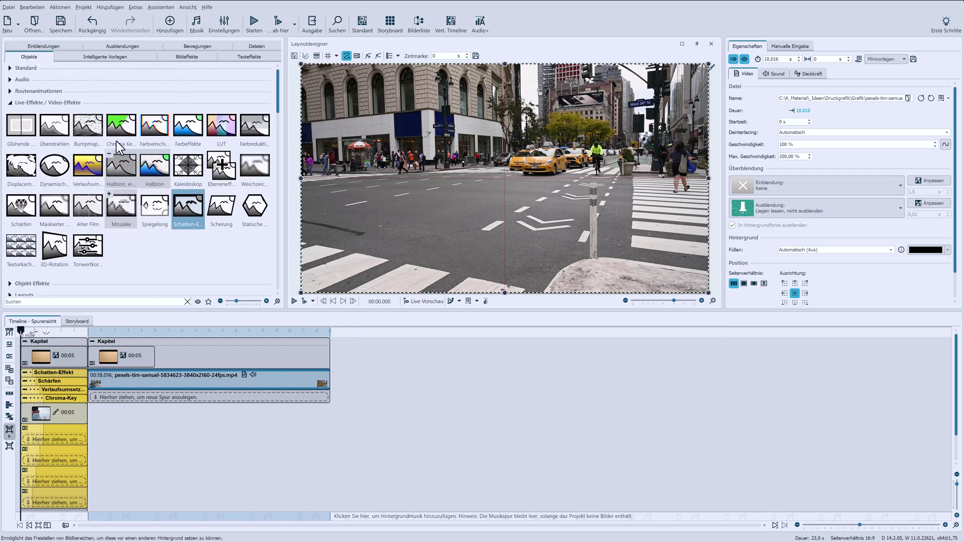
drag(116, 147, 149, 380)
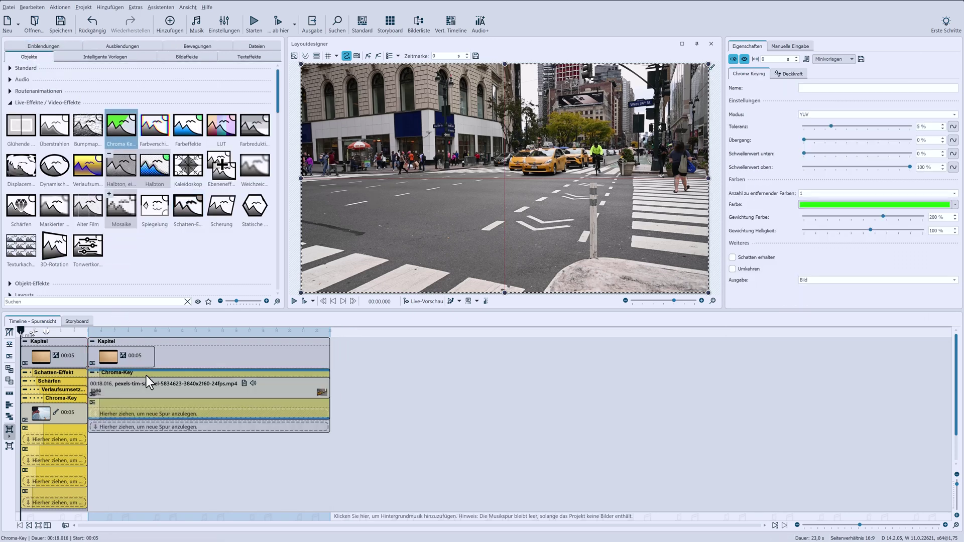
click(813, 203)
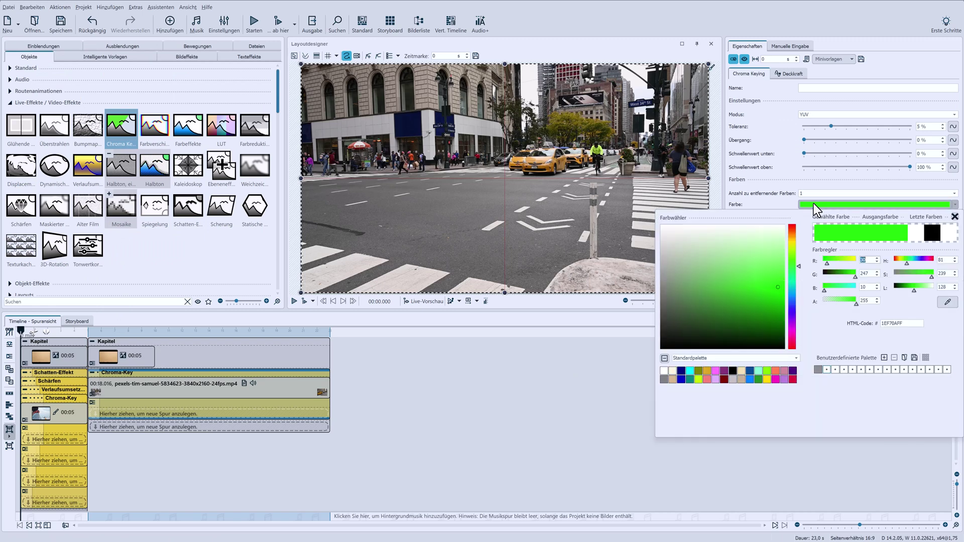
click(946, 306)
click(476, 208)
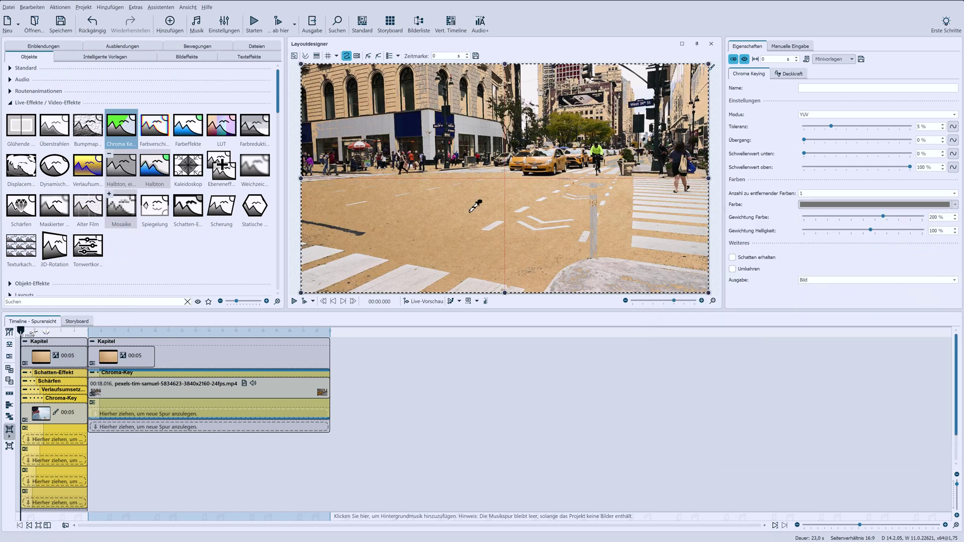
drag(832, 127, 840, 126)
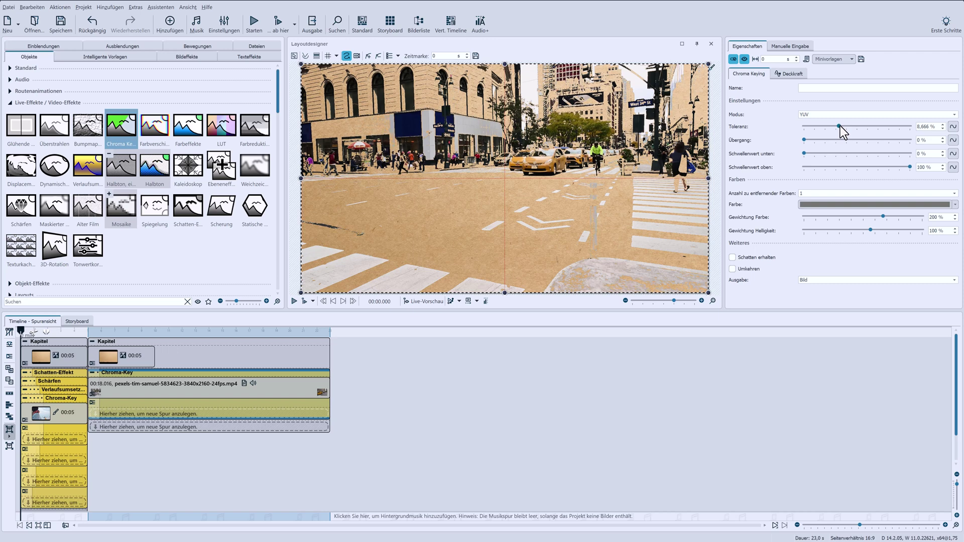
Add the Verlaufsumsetzung effect around the Chroma-Key effect in the second chapter.
click(93, 374)
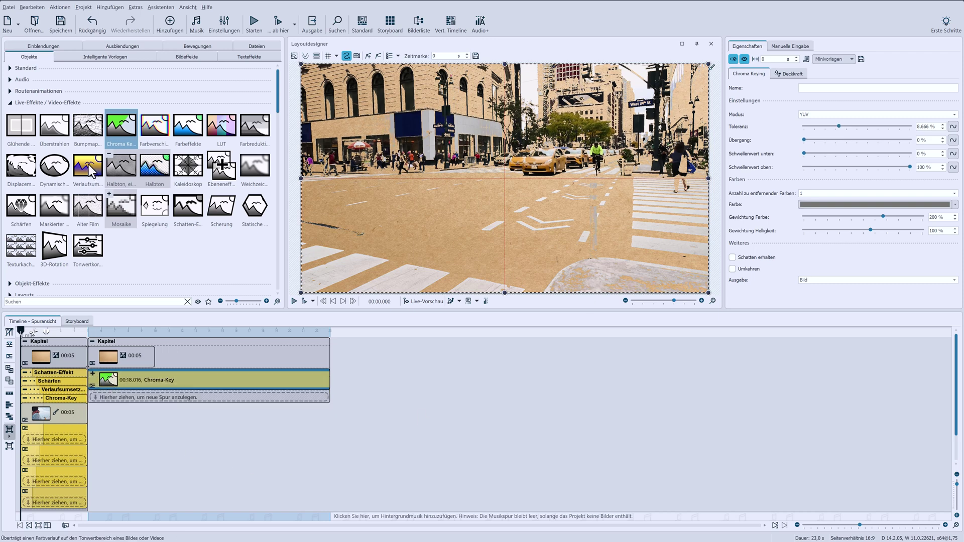
drag(88, 166, 145, 384)
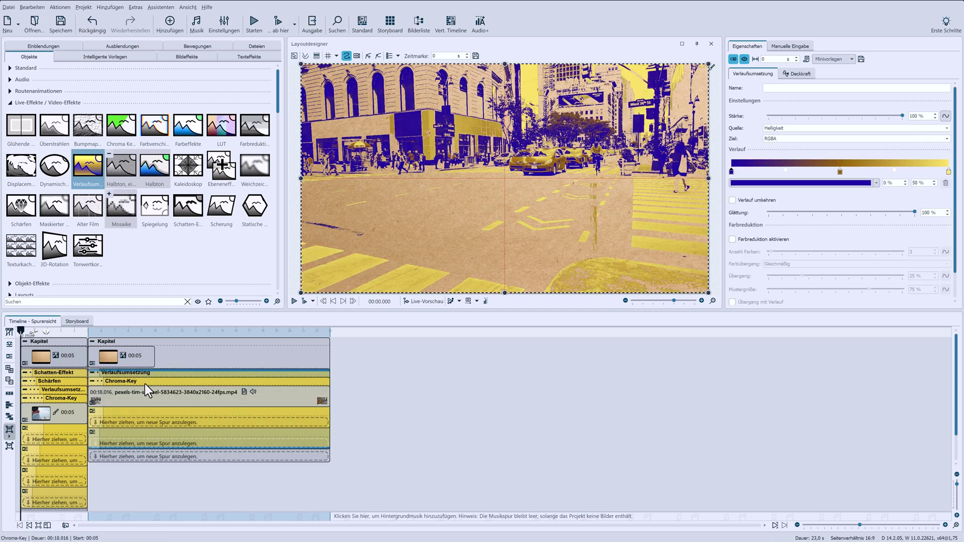
Try several Minivorlagen on the second chapter's Verlaufsumsetzung effect and apply preset 2.
click(836, 59)
click(881, 83)
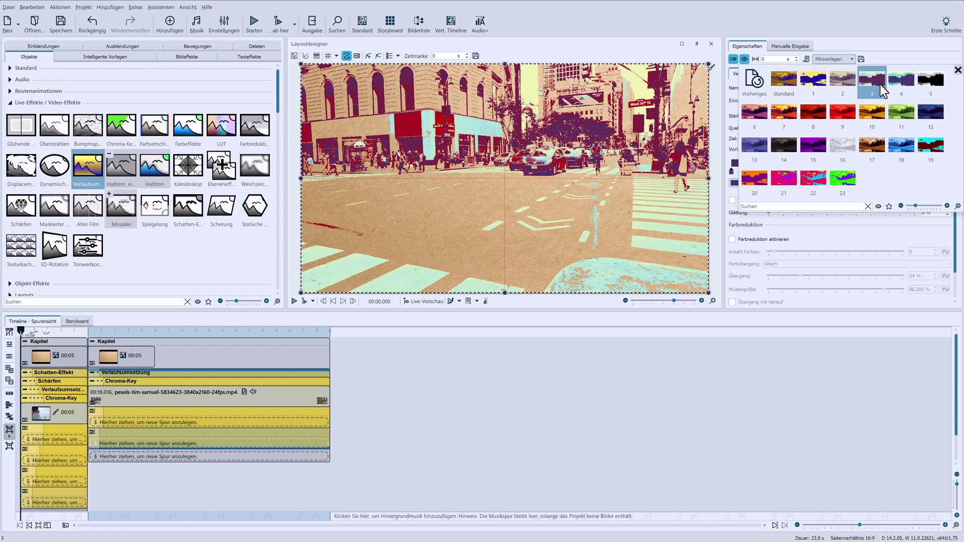
click(901, 112)
click(930, 145)
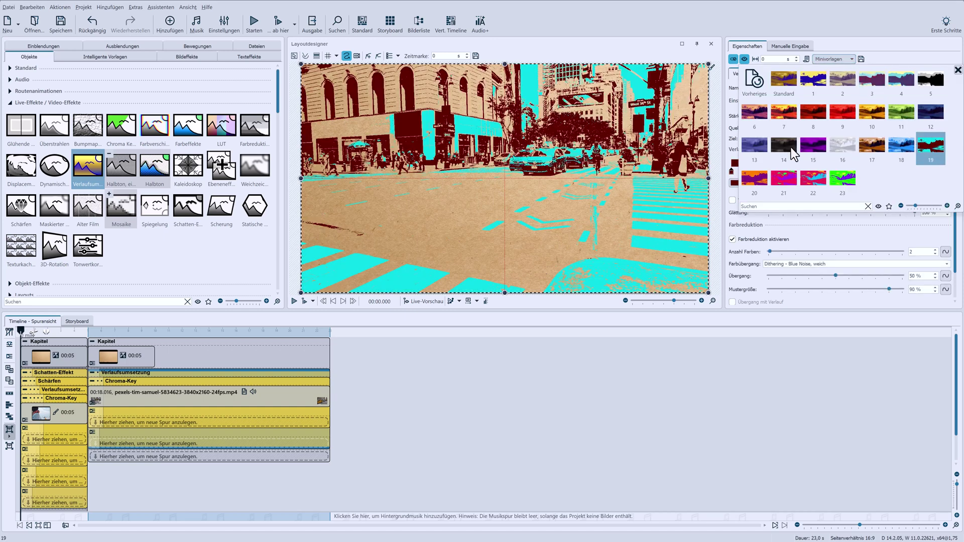
click(748, 152)
click(780, 177)
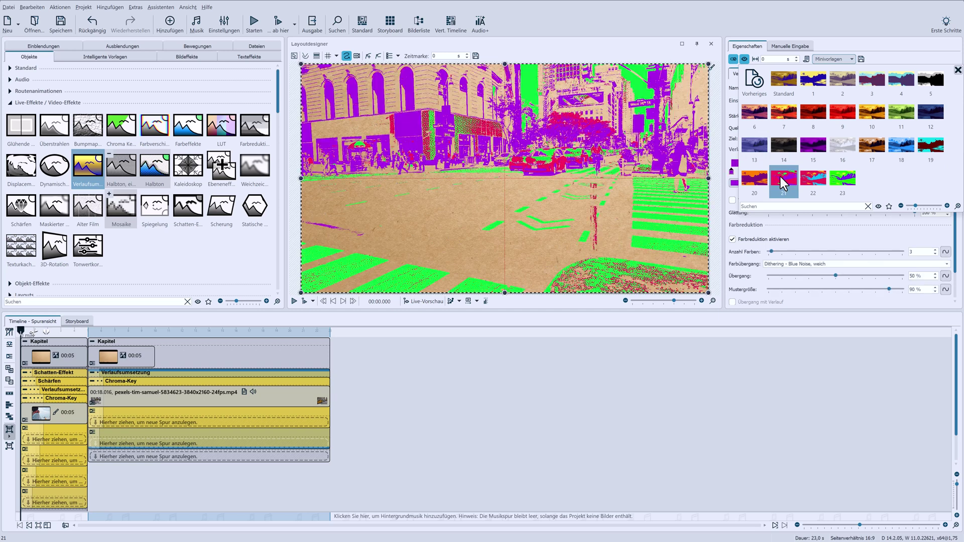
click(842, 76)
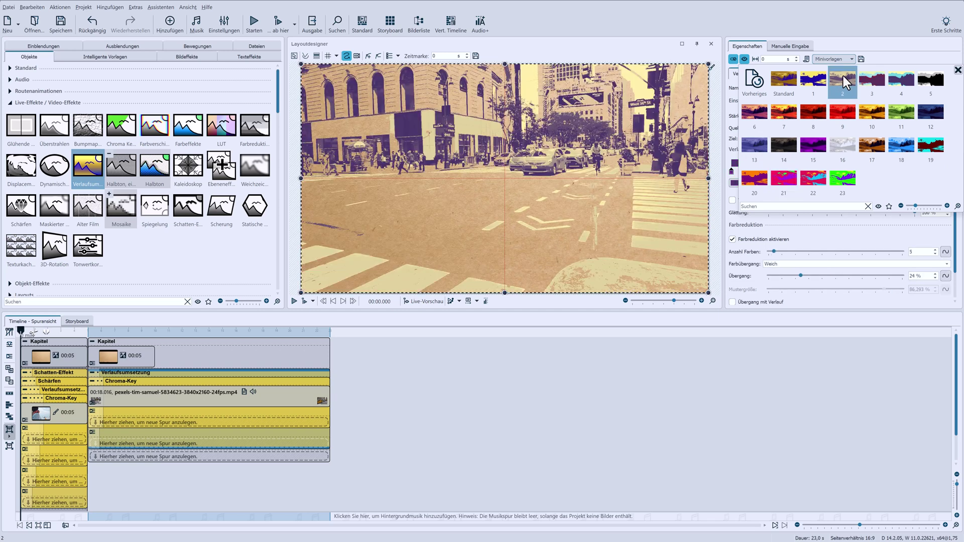
click(878, 43)
Add a white colour stop at about 51 % of the Verlaufsumsetzung gradient and set its 100 % end stop to yellow FFD700.
click(842, 172)
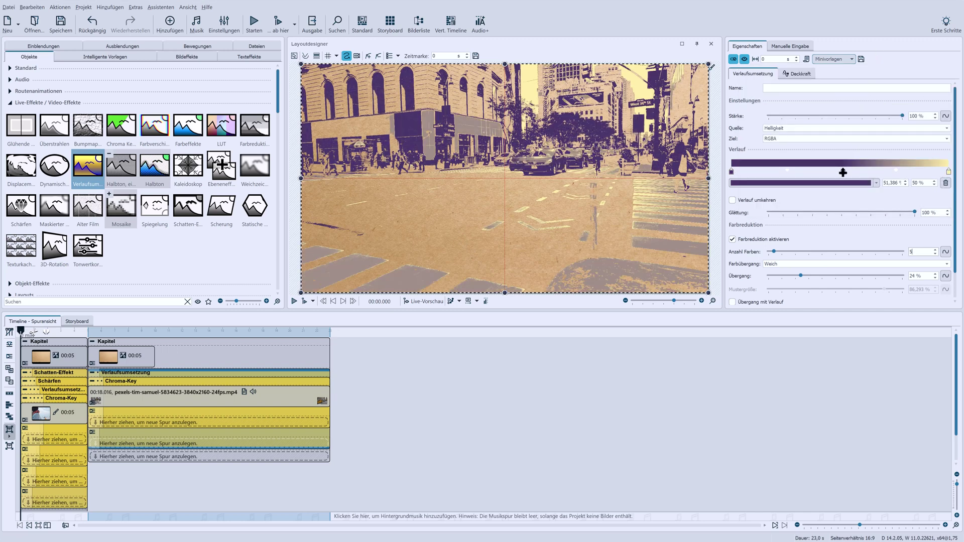
click(838, 182)
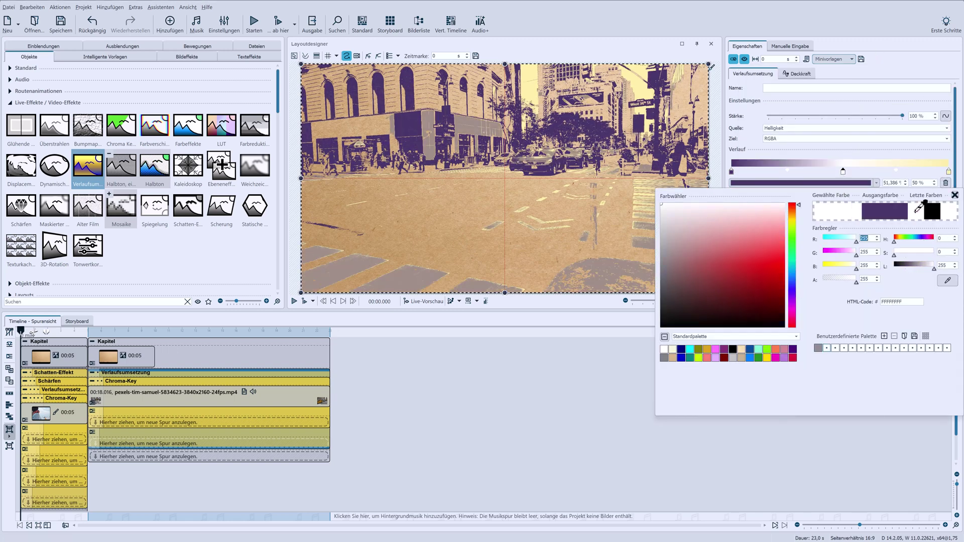
click(948, 171)
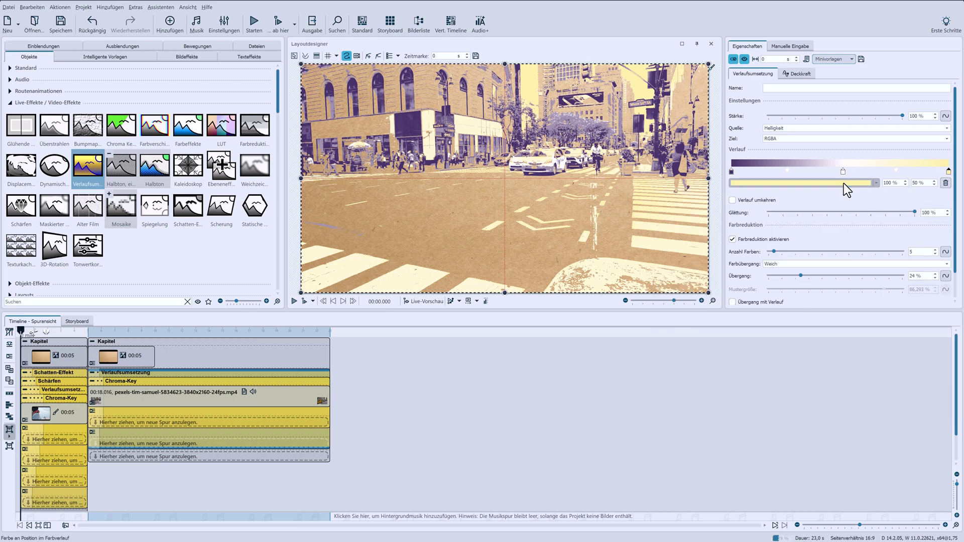
click(843, 183)
click(766, 358)
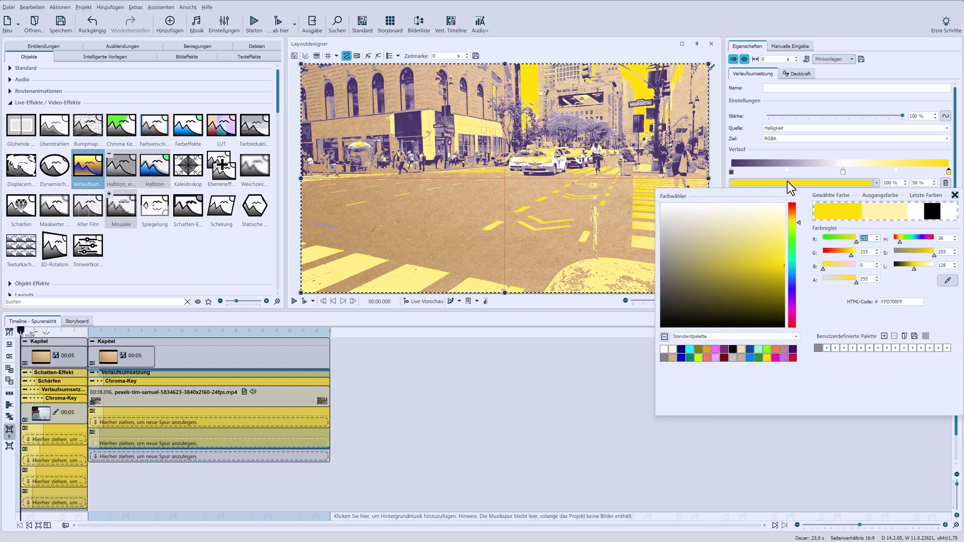
Set the gradient's 0 % start stop to near-black 141315.
click(730, 172)
click(742, 183)
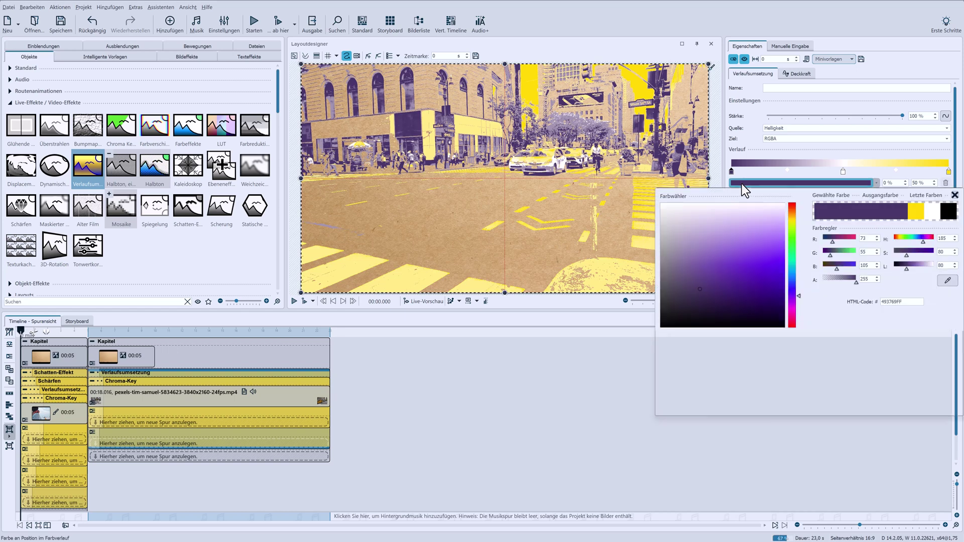
click(677, 310)
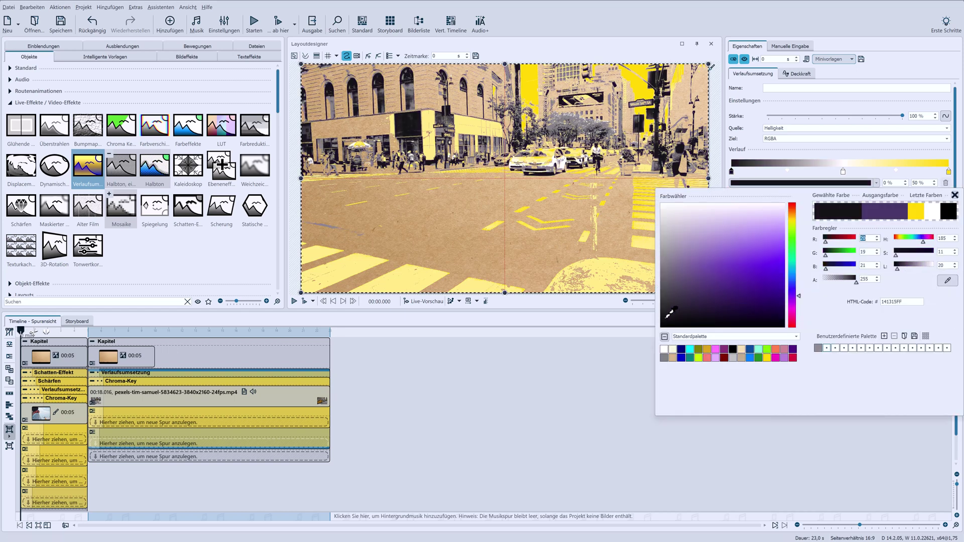
click(784, 153)
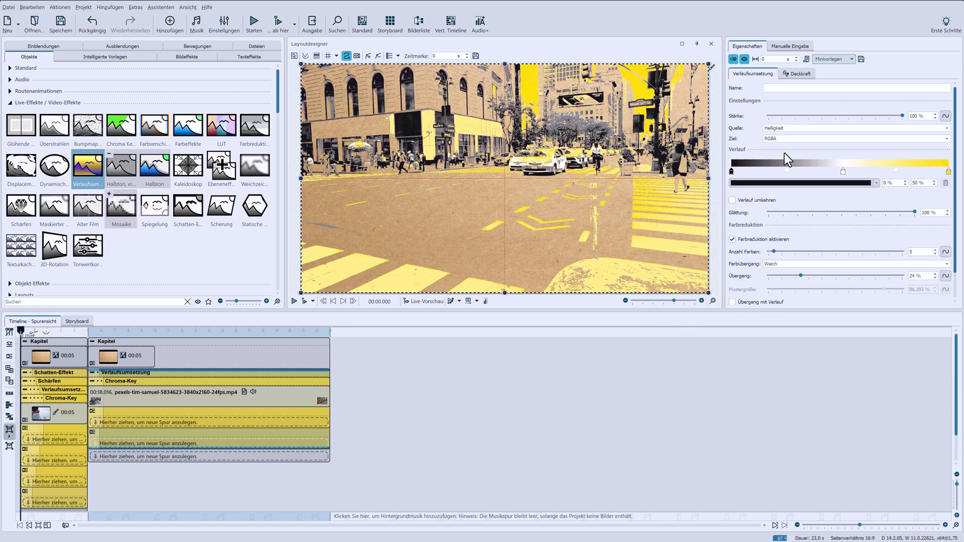